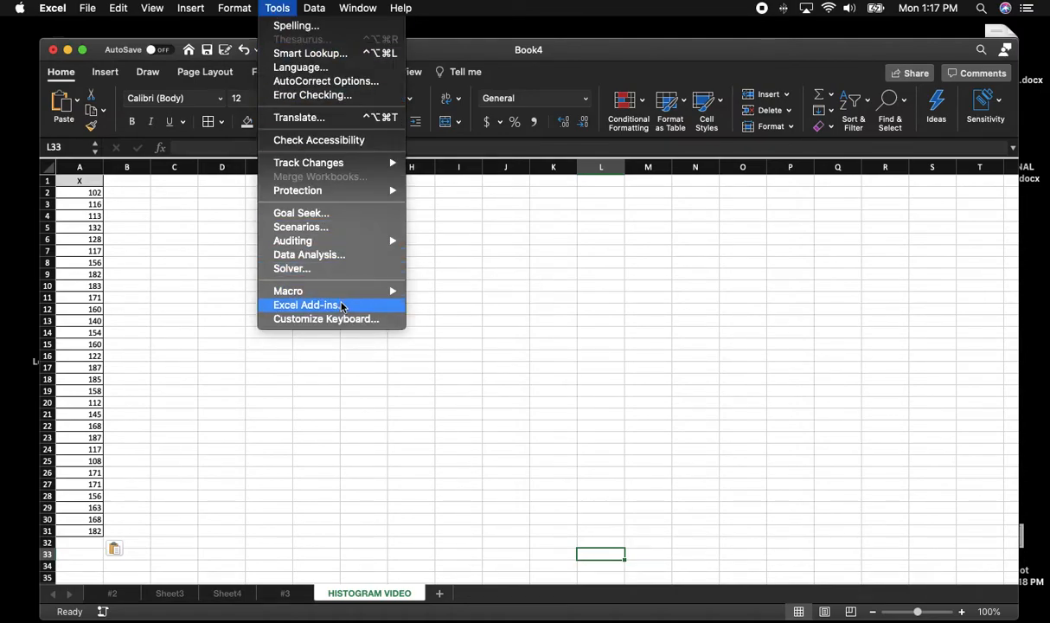
# Step: Check that the Analysis ToolPak add-in is enabled and that the Data Analysis command is available
pyautogui.click(341, 305)
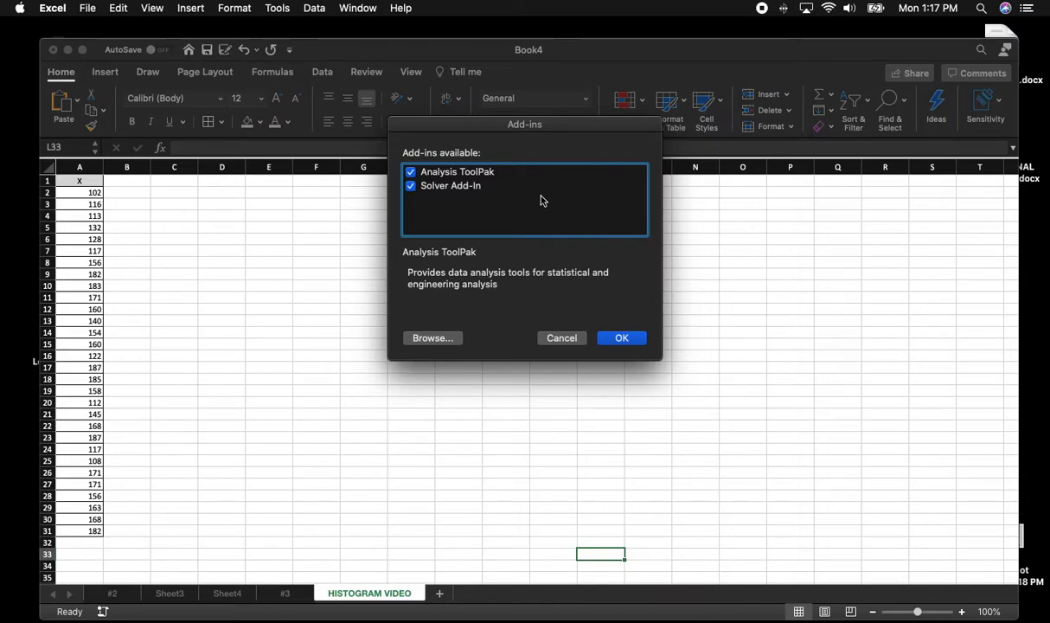
pyautogui.click(561, 338)
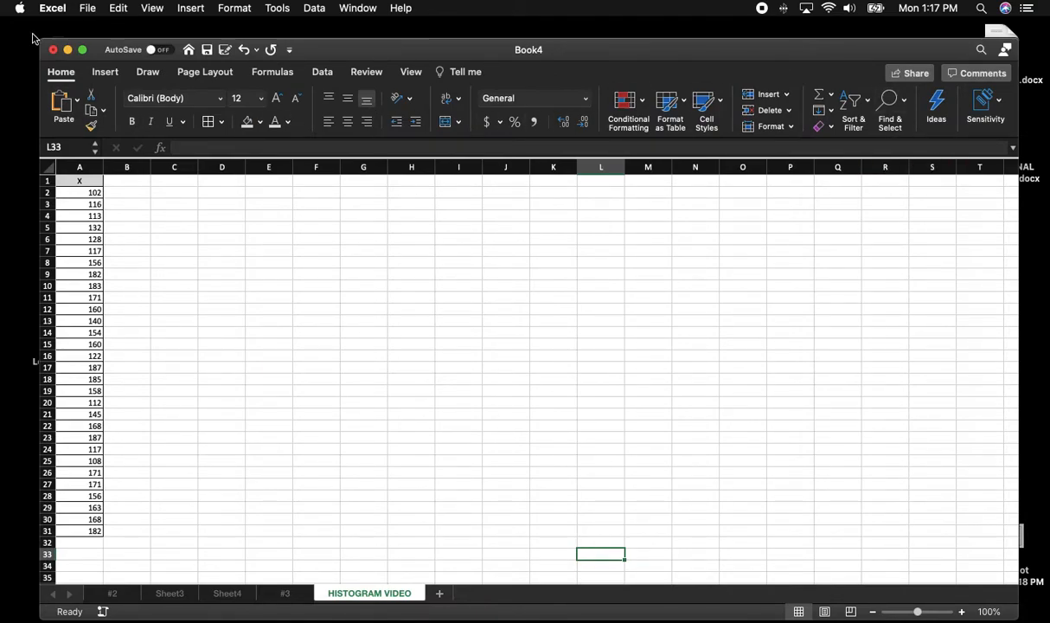
pyautogui.click(88, 8)
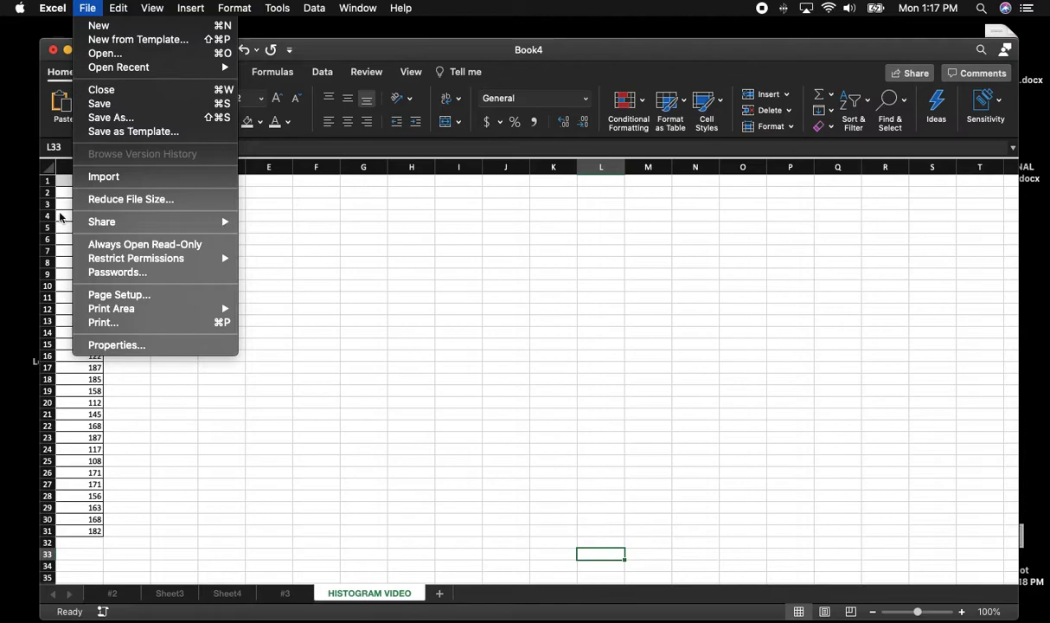
pyautogui.click(592, 272)
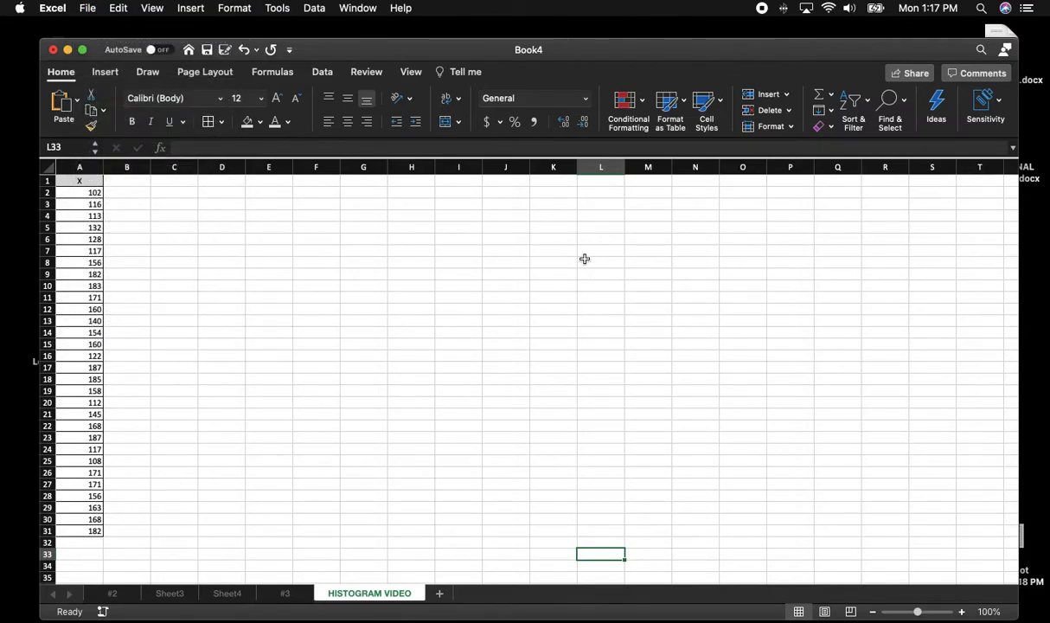
pyautogui.click(323, 73)
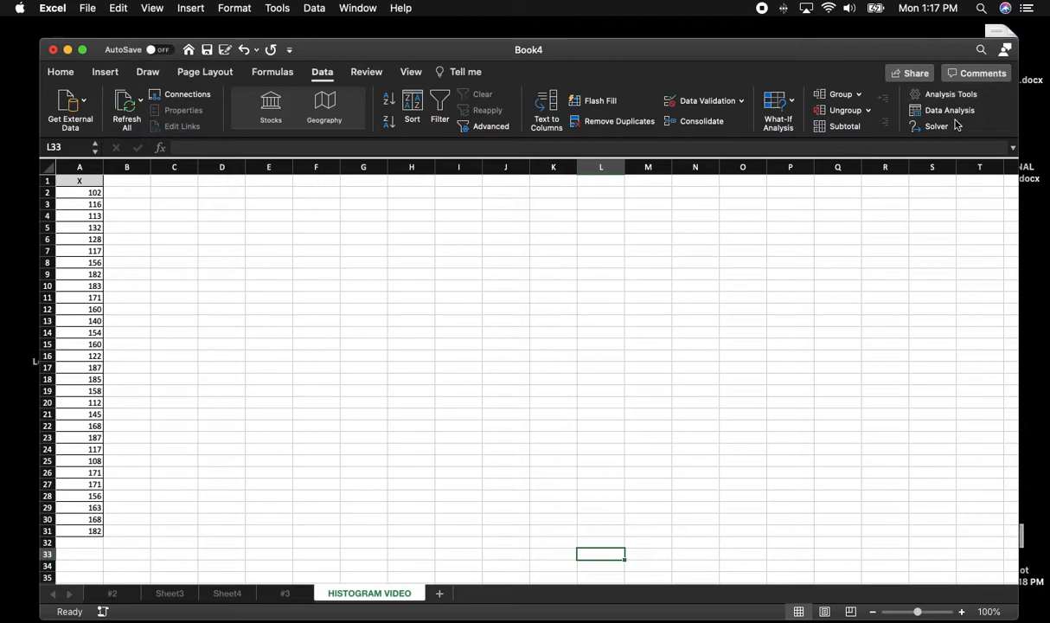
pyautogui.click(71, 194)
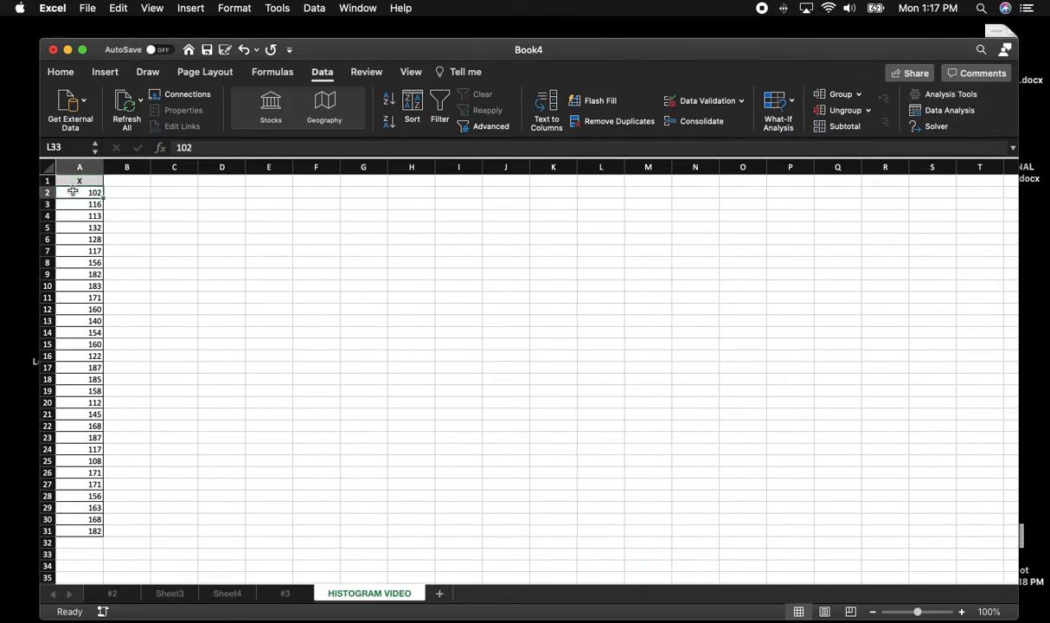
pyautogui.moveTo(71, 194); pyautogui.dragTo(82, 531)
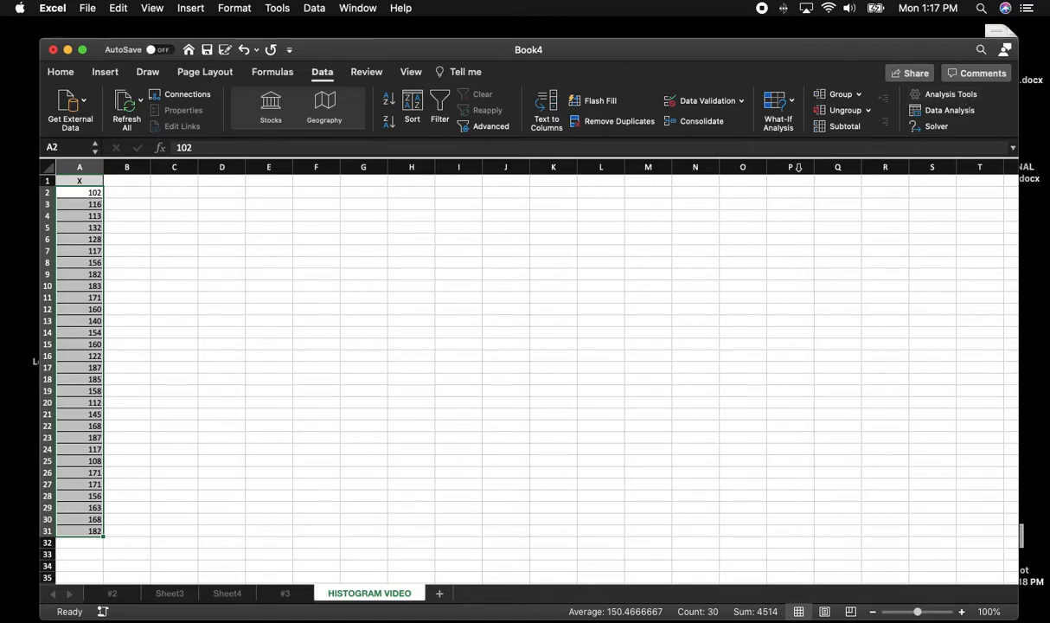
pyautogui.click(528, 346)
# Step: Enter the label MIN in cell C2 and the label MAX in cell C4
pyautogui.click(170, 190)
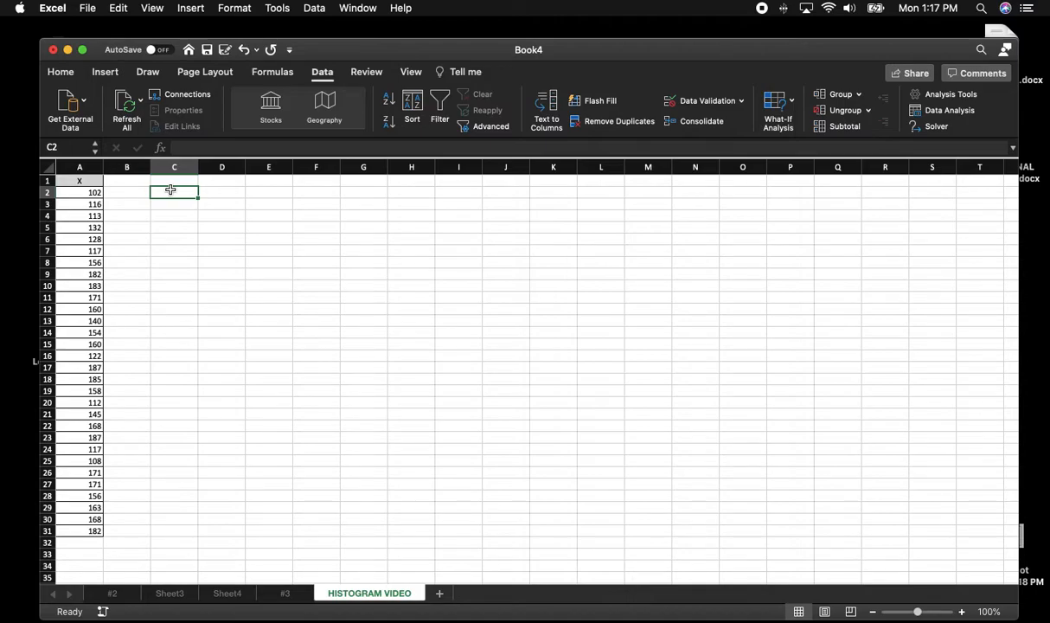
pyautogui.write('MIN')
pyautogui.press('Return')
pyautogui.press('Return')
pyautogui.write('MAX')
pyautogui.press('Return')
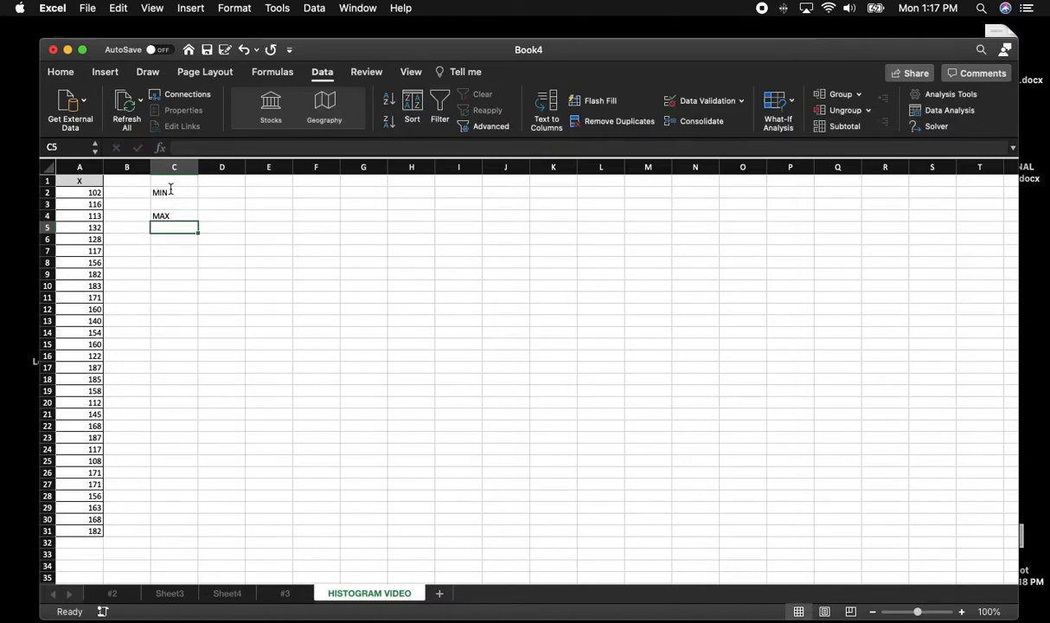
# Step: Shade the MIN and MAX label cells C2 and C4 light gray
pyautogui.click(171, 189)
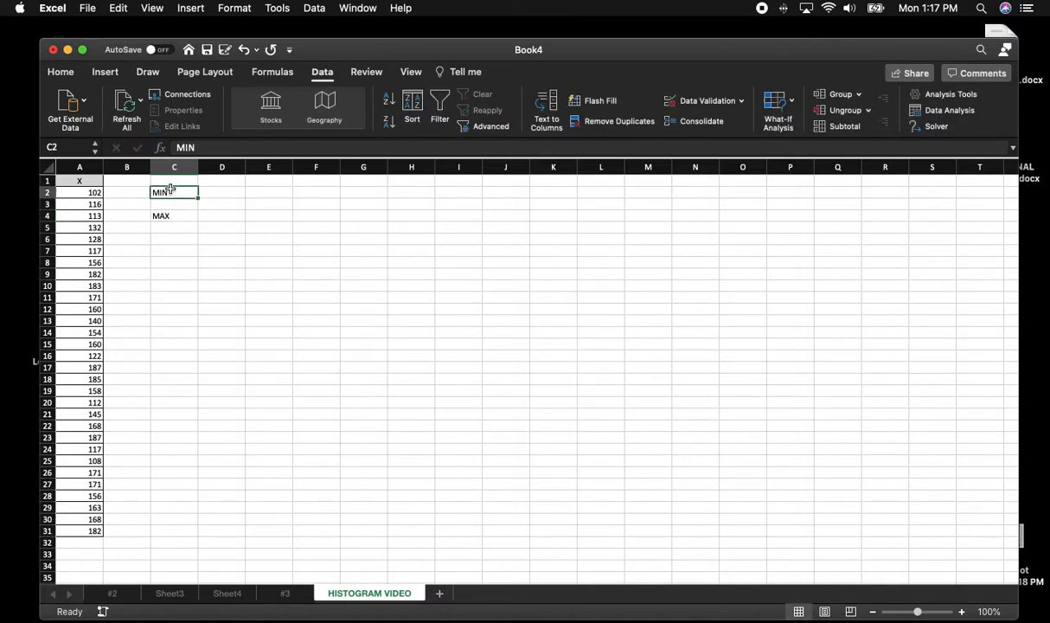
pyautogui.keyDown('super'); pyautogui.click(166, 215); pyautogui.keyUp('super')
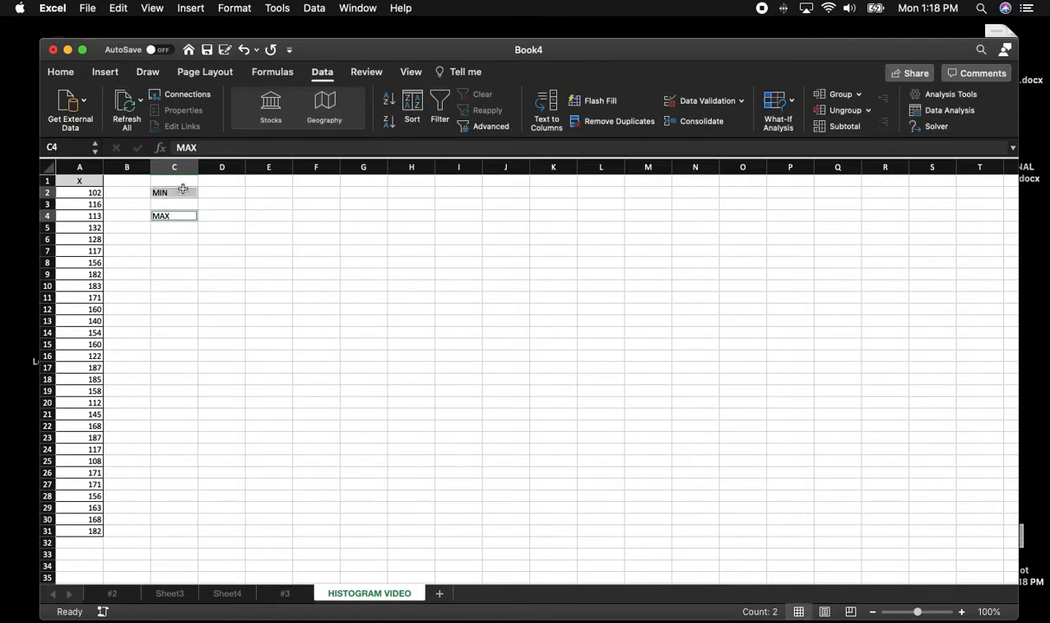
pyautogui.click(62, 73)
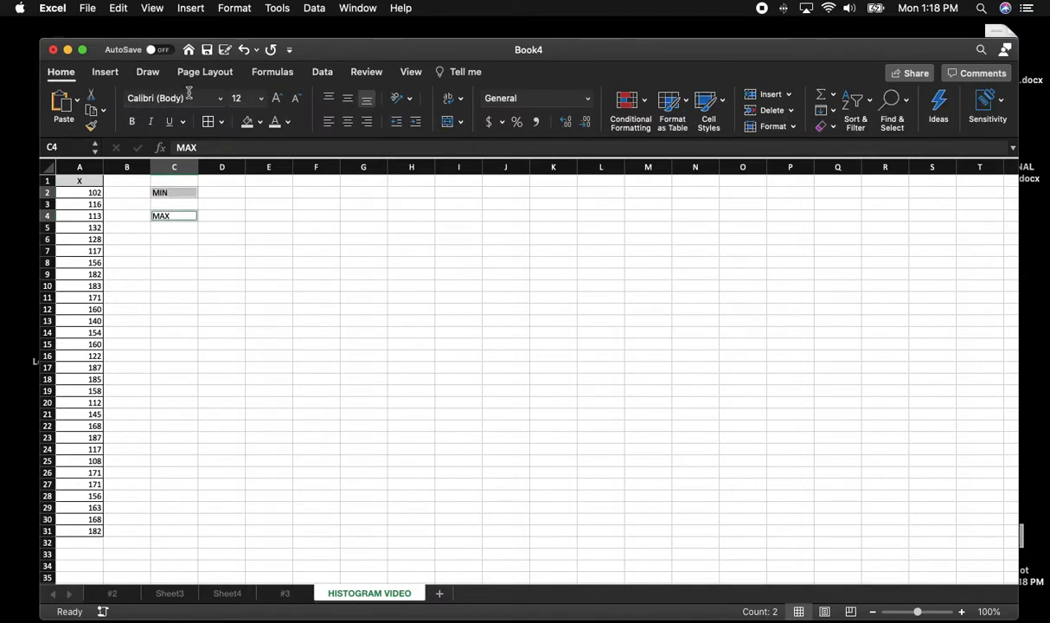
# Step: Calculate the minimum of A2:A31 in cell C3 with the MIN function
pyautogui.click(187, 203)
pyautogui.write('=MIN(')
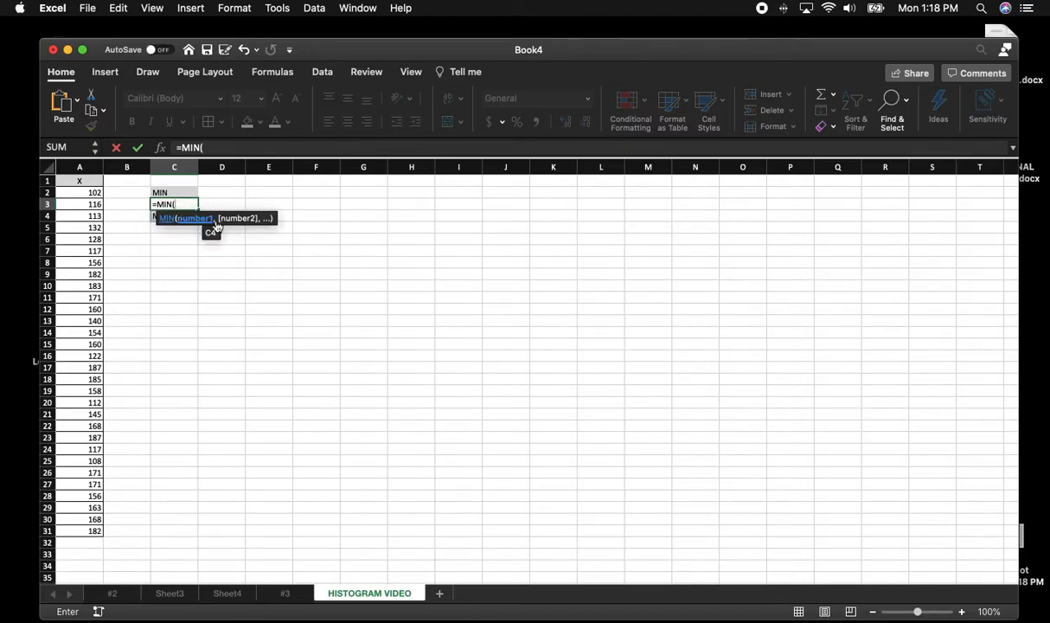
pyautogui.click(93, 192)
pyautogui.moveTo(94, 192); pyautogui.dragTo(97, 530)
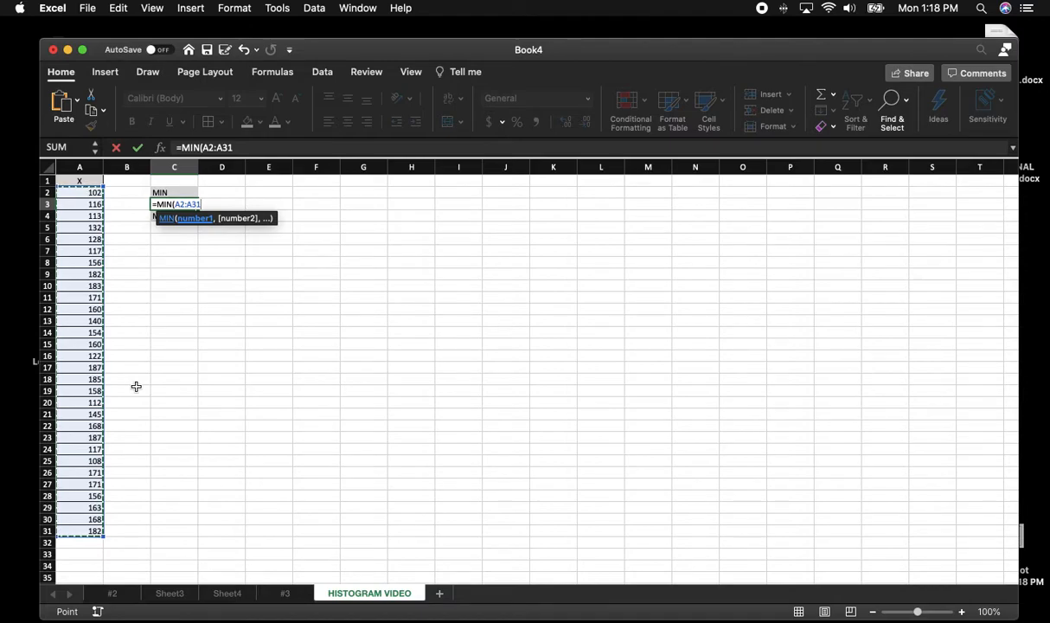
pyautogui.press('Return')
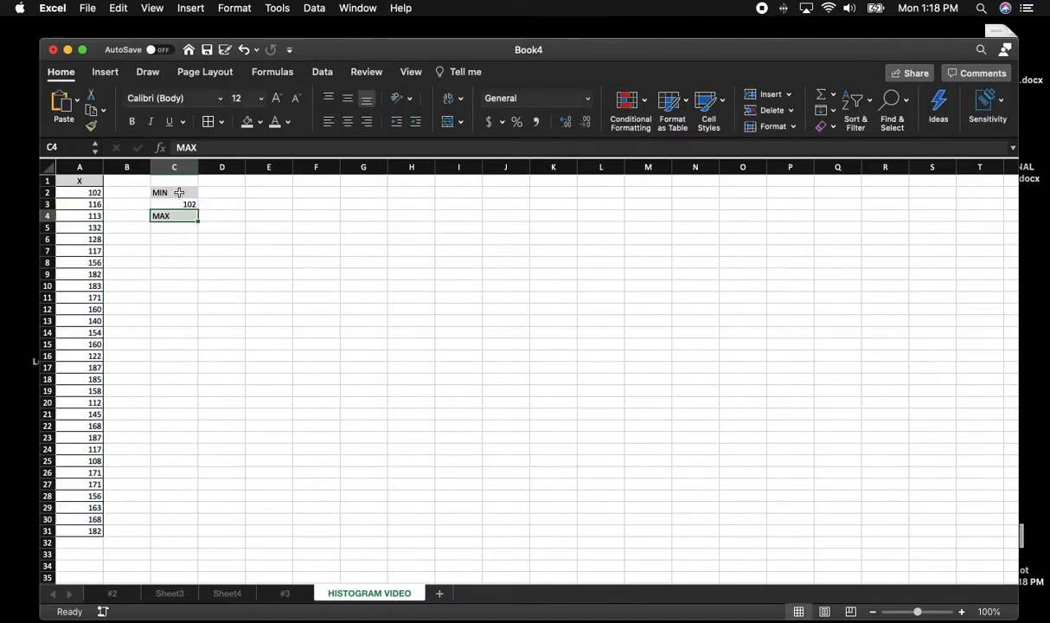
# Step: Calculate the maximum of A2:A31 in cell C5 with the MAX function
pyautogui.click(181, 227)
pyautogui.write('=MAX')
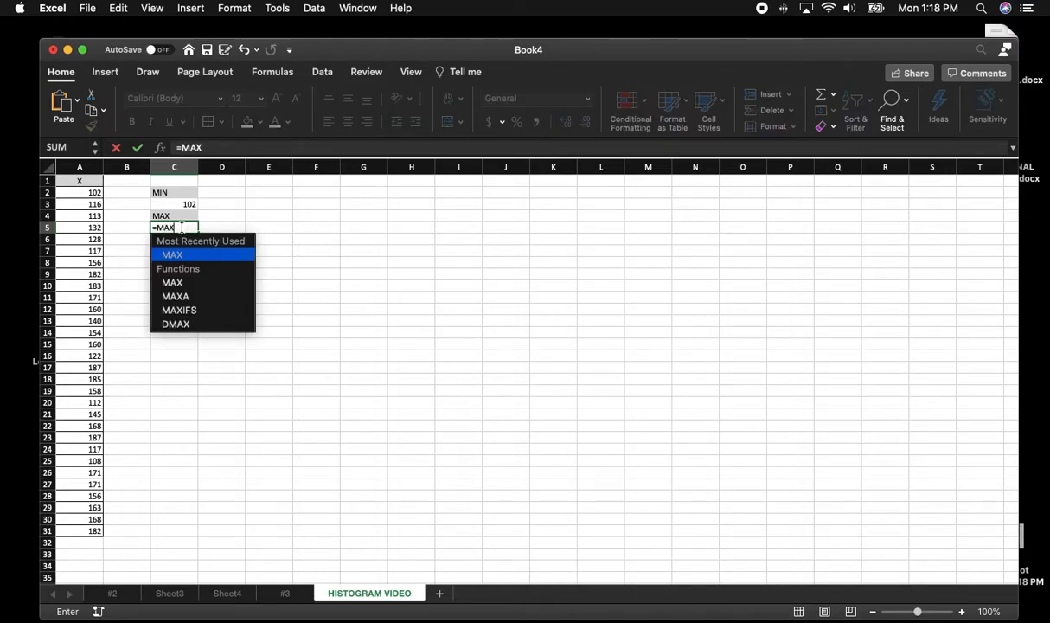
pyautogui.write('(')
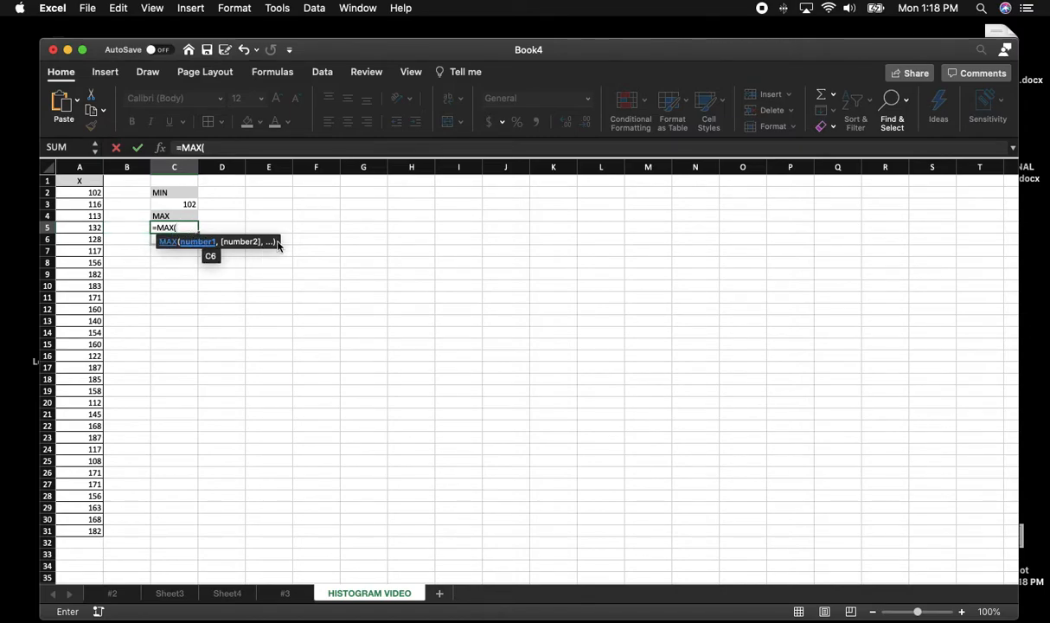
pyautogui.moveTo(91, 192); pyautogui.dragTo(91, 204)
pyautogui.moveTo(96, 272); pyautogui.dragTo(90, 532)
pyautogui.press('Return')
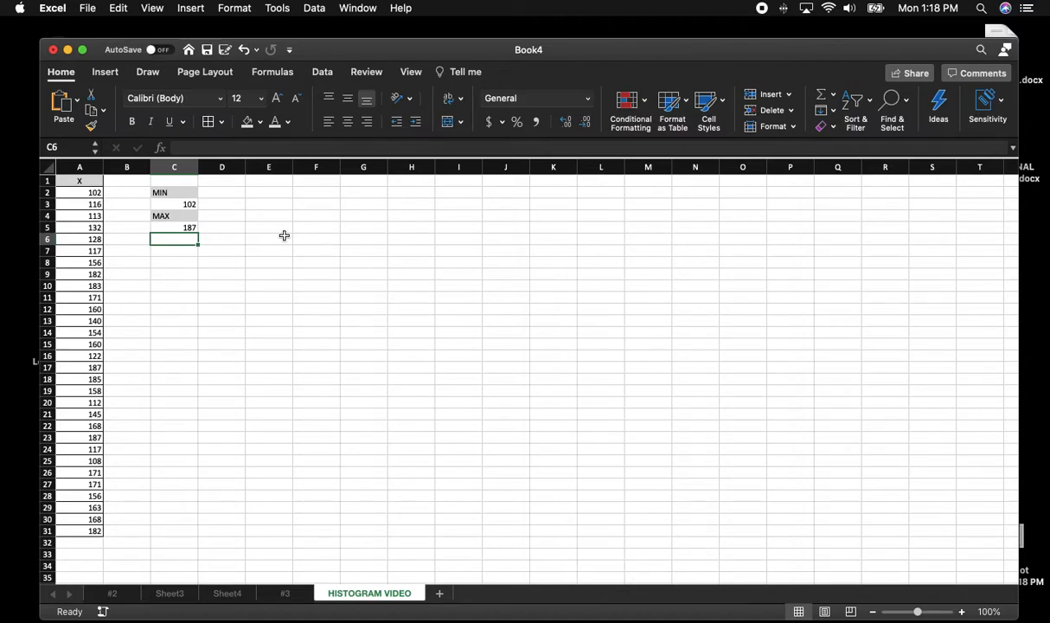
# Step: Enter the heading BINS in E1 and the bin limits 99, 109 and 119 in E2:E4
pyautogui.click(268, 180)
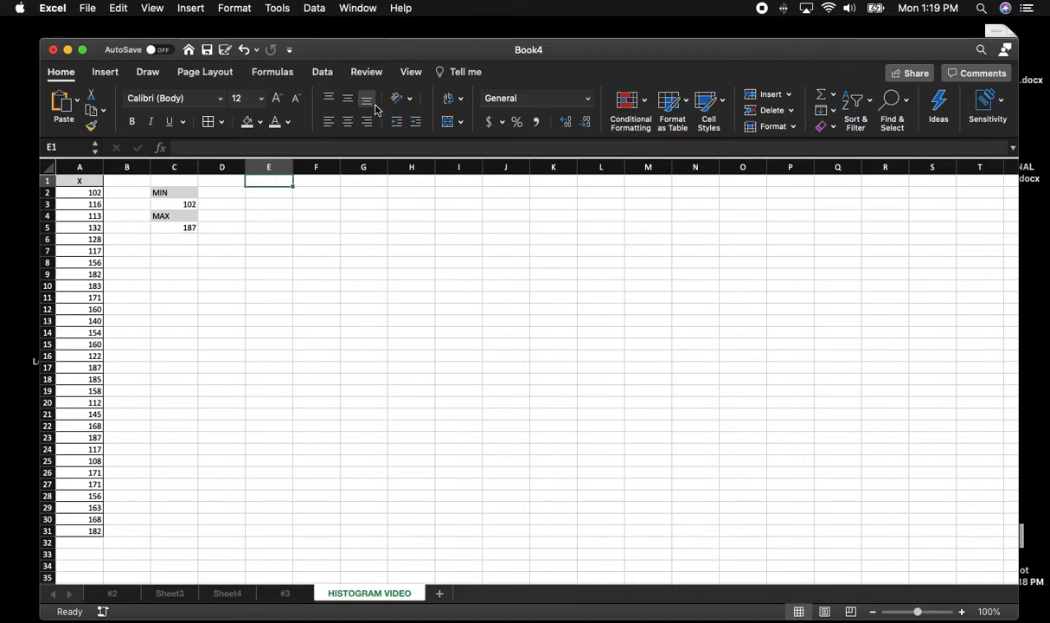
pyautogui.write('BINS')
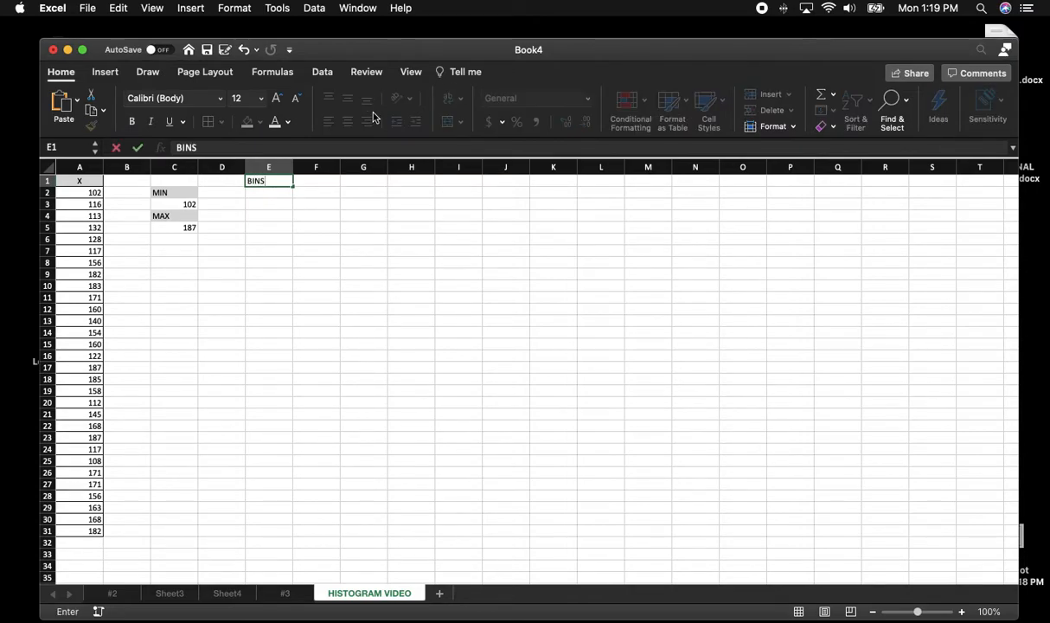
pyautogui.click(276, 192)
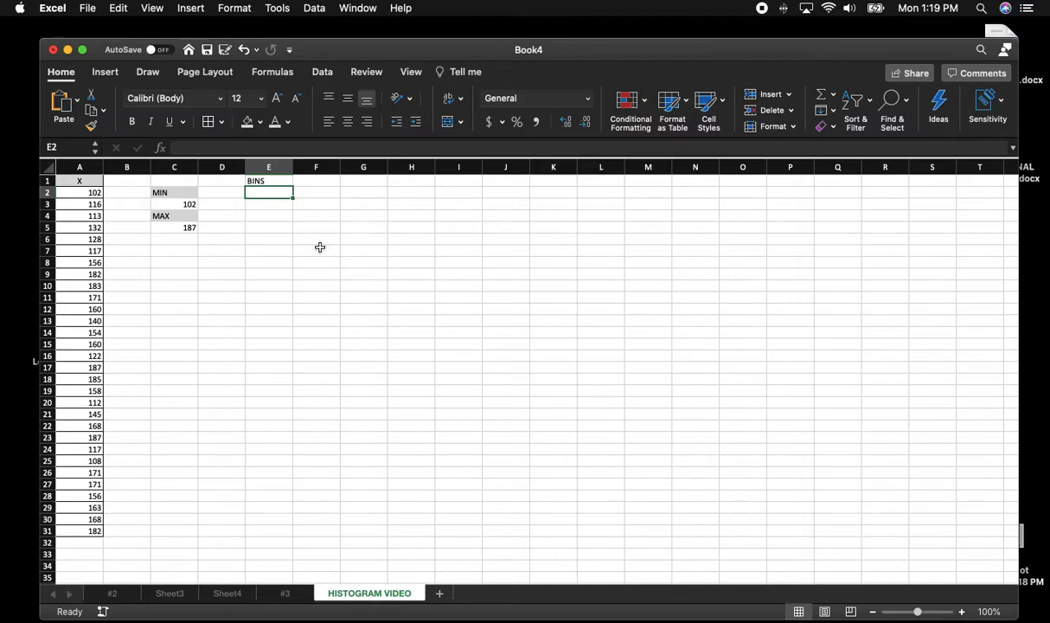
pyautogui.write('99')
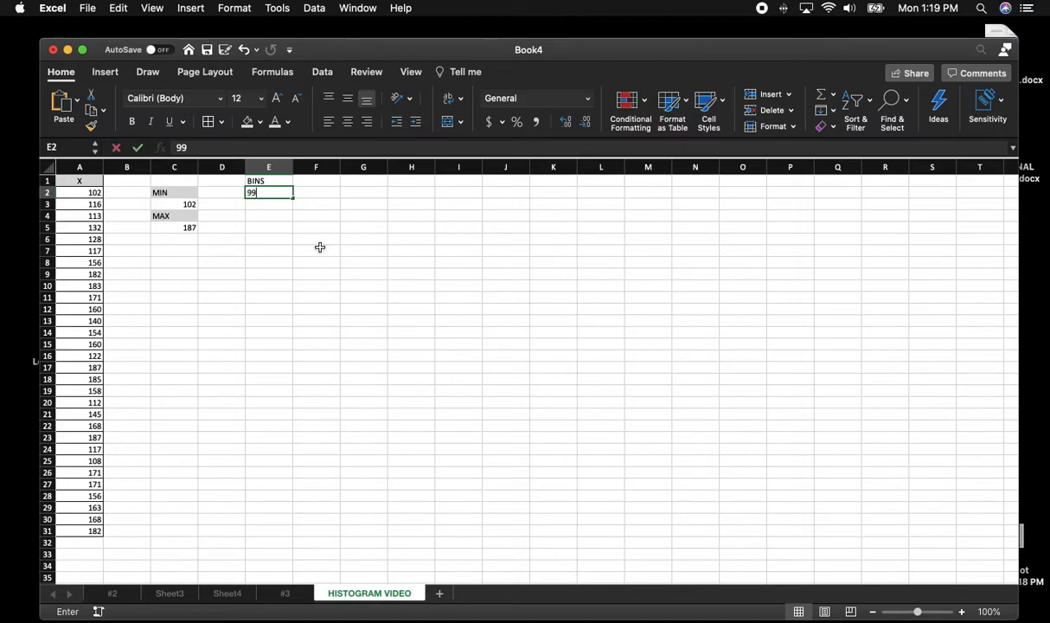
pyautogui.press('Return')
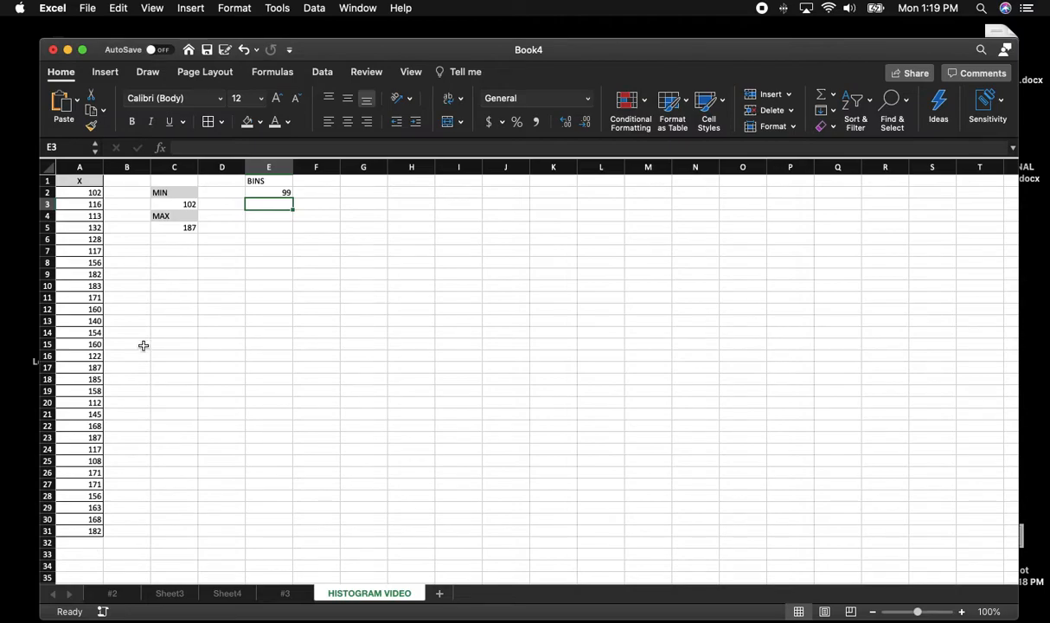
pyautogui.write('100')
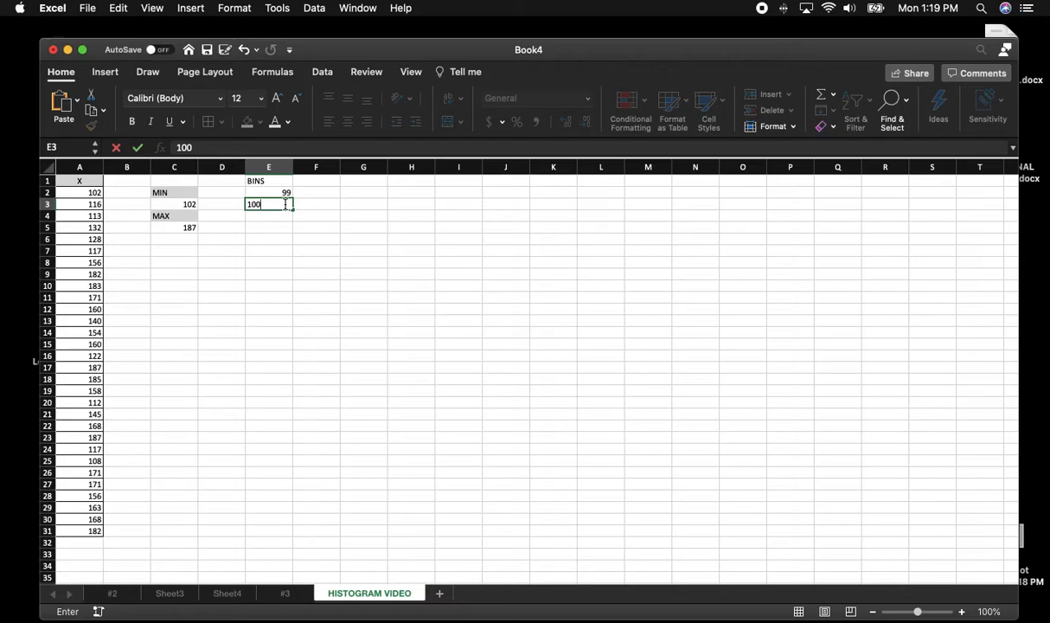
pyautogui.write('09')
pyautogui.press('Return')
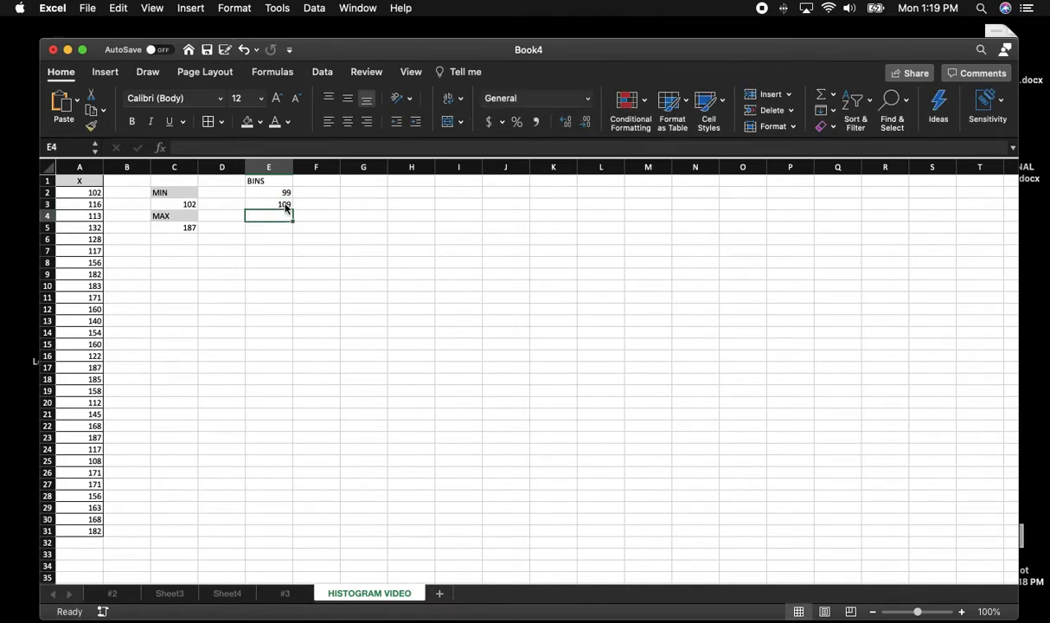
pyautogui.write('119')
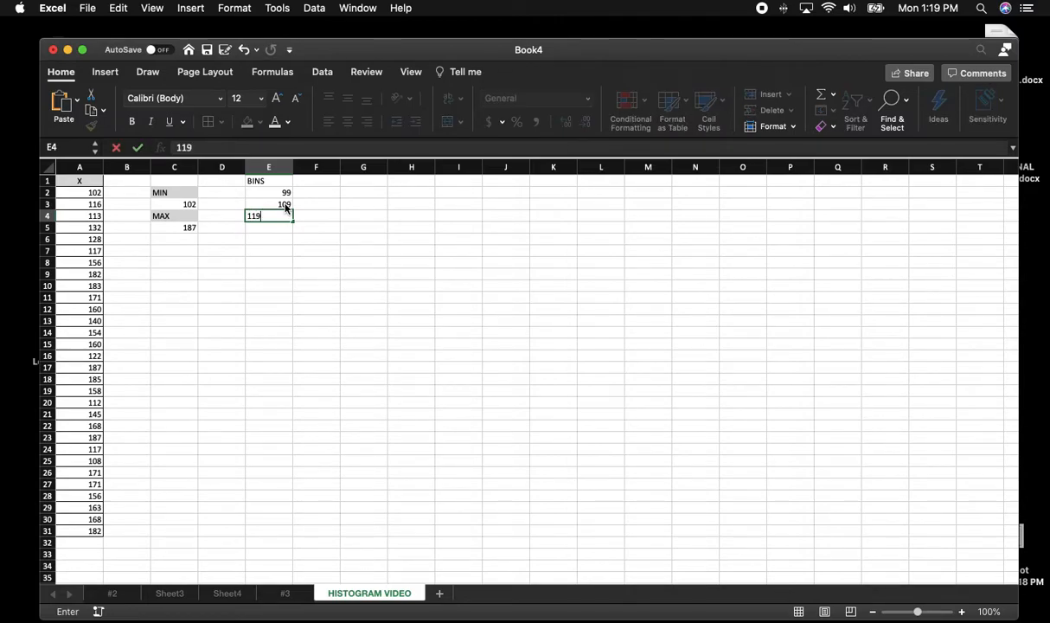
pyautogui.press('Return')
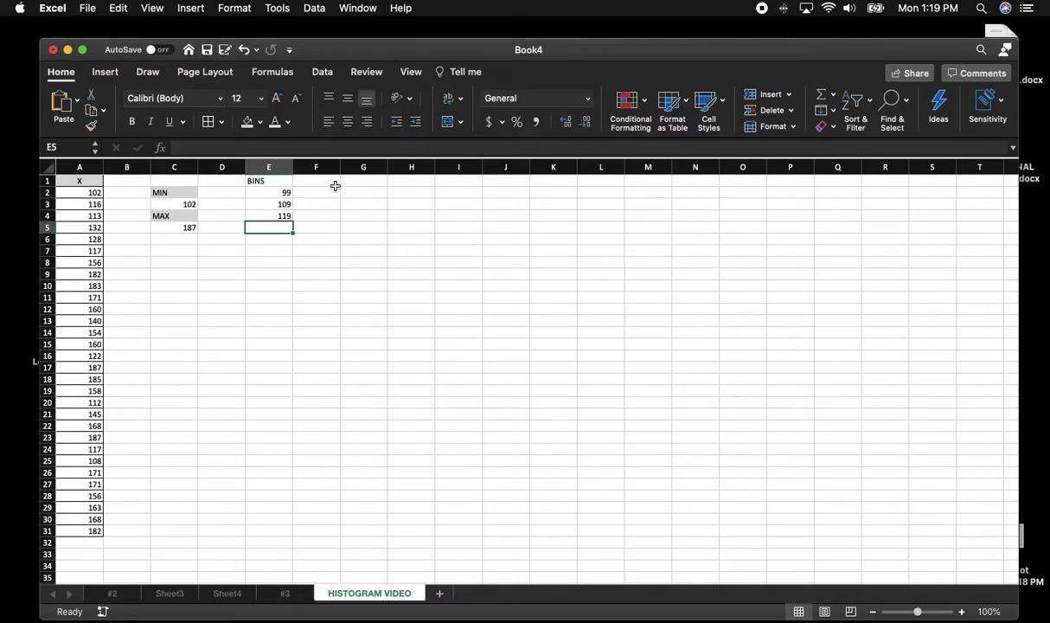
# Step: Extend the bin series from E2:E4 down to E12 in increments of 10, ending at 199
pyautogui.moveTo(274, 193); pyautogui.dragTo(275, 221)
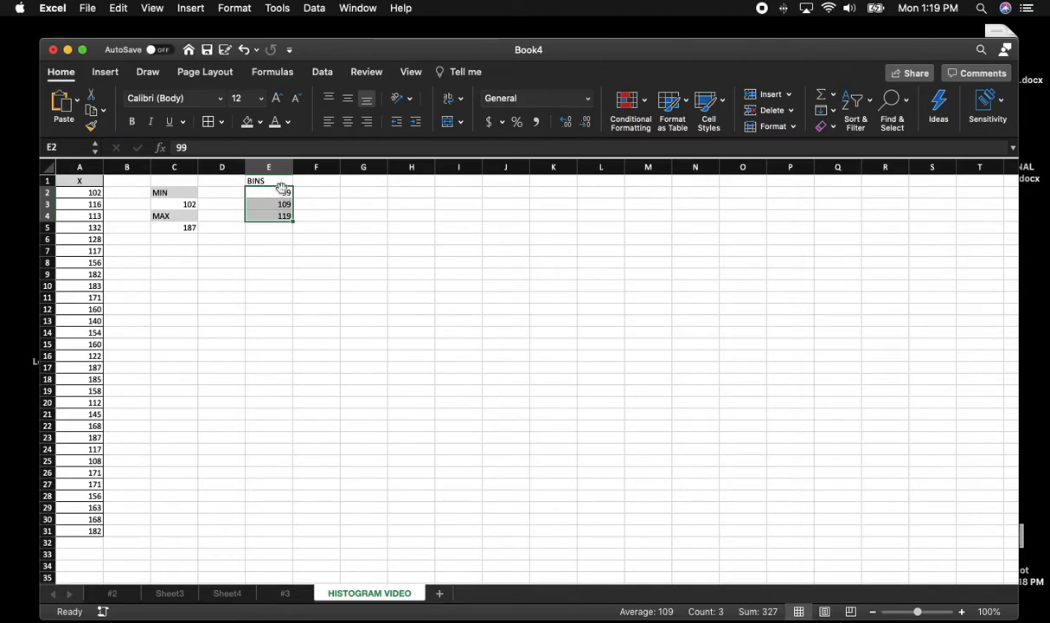
pyautogui.moveTo(288, 219); pyautogui.dragTo(288, 317)
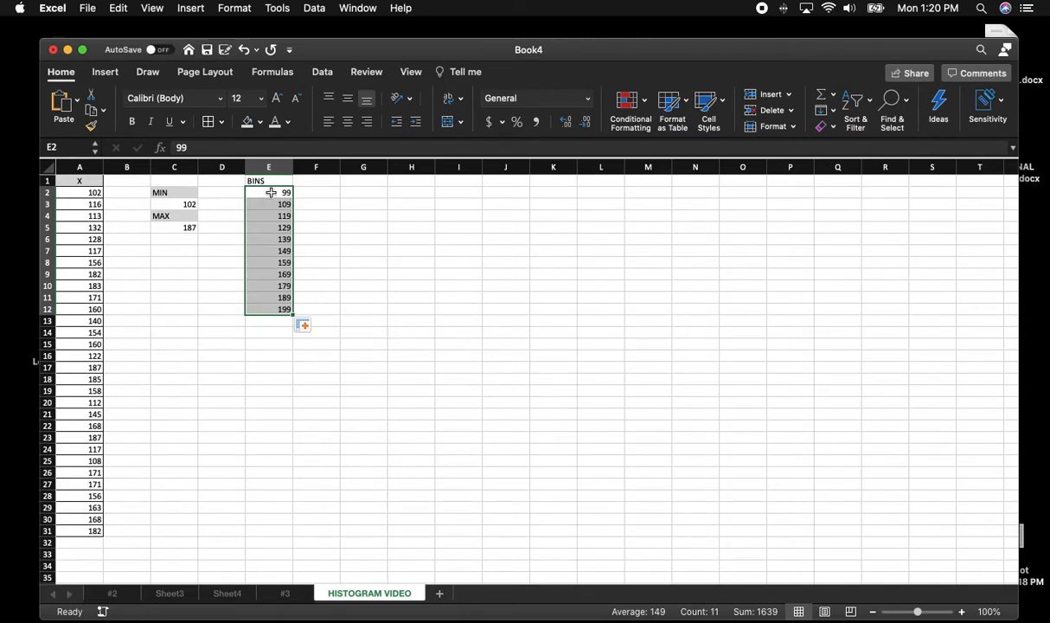
pyautogui.click(409, 250)
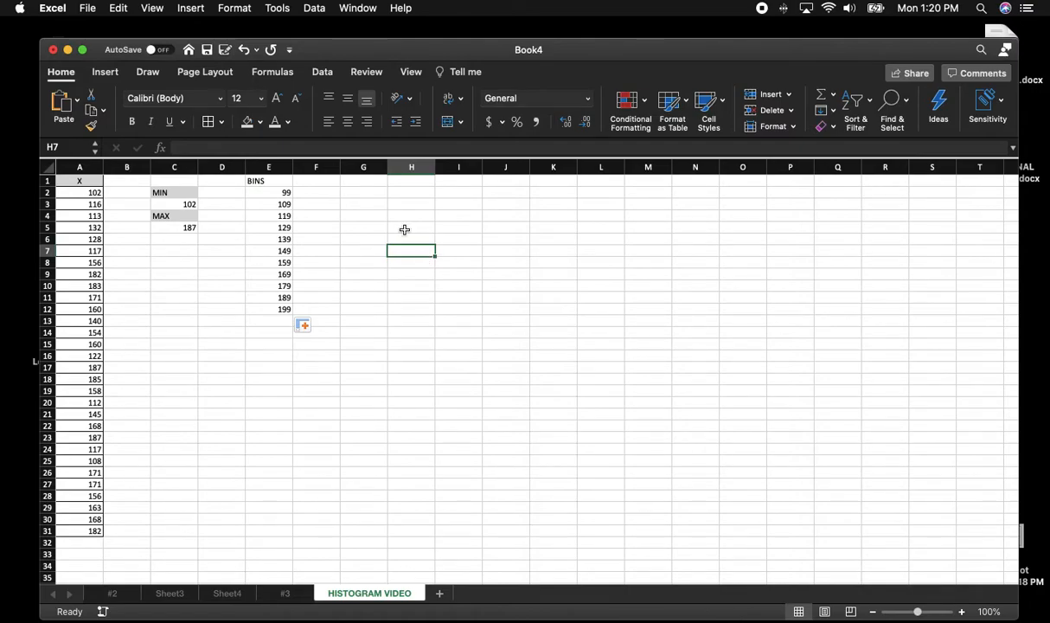
# Step: Start the Histogram tool from Data Analysis and move its dialog clear of the worksheet data
pyautogui.click(317, 75)
pyautogui.click(944, 111)
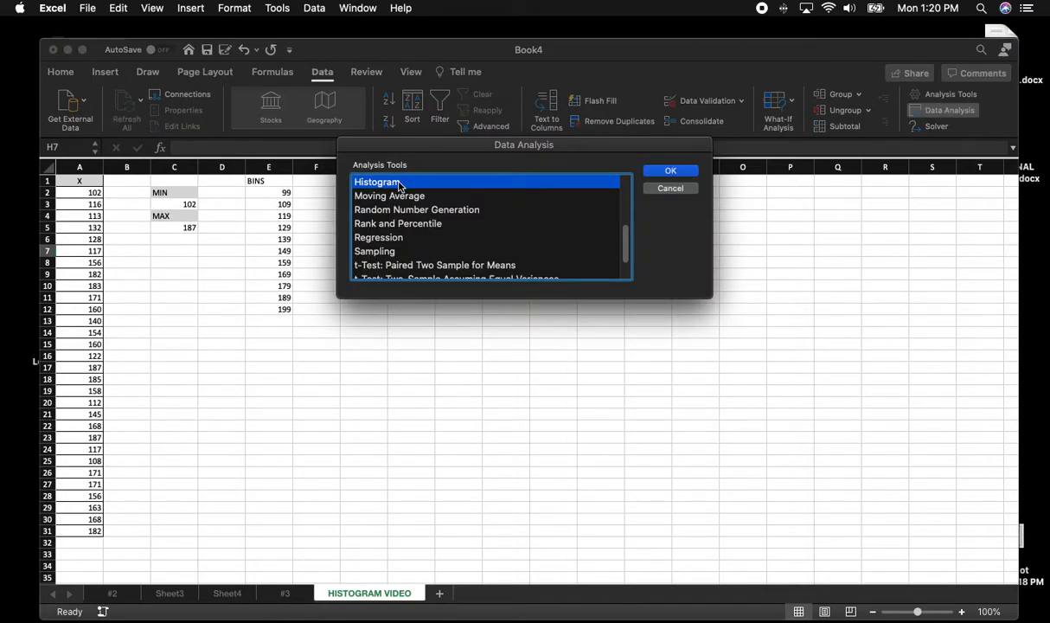
pyautogui.click(657, 171)
pyautogui.moveTo(459, 127); pyautogui.dragTo(561, 207)
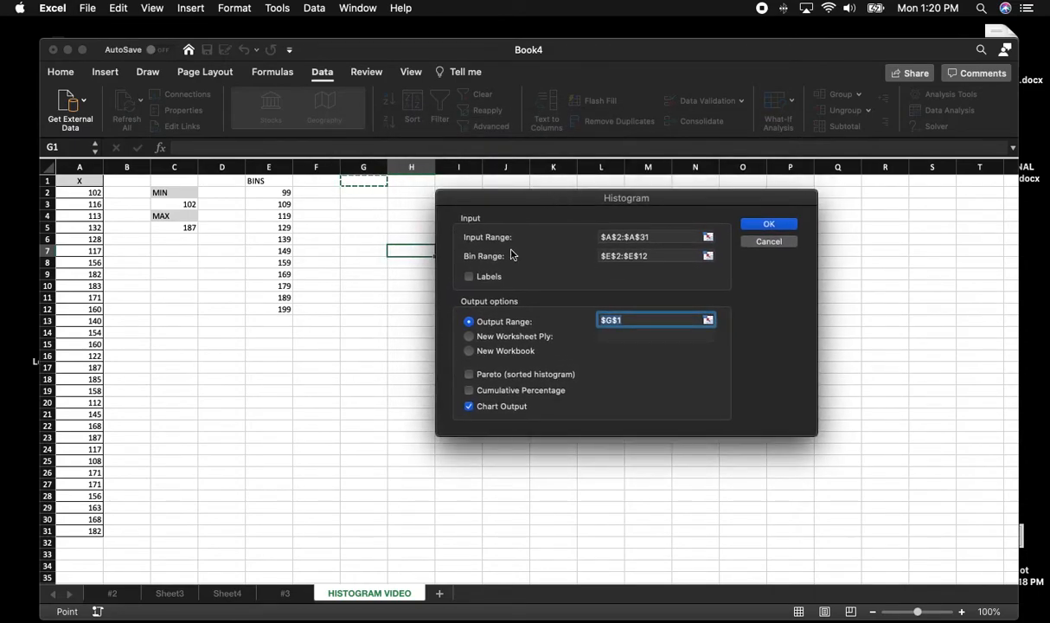
# Step: Generate the histogram and its chart from input range A2:A31 with bin range E2:E12 and output range G1
pyautogui.click(628, 237)
pyautogui.moveTo(670, 235); pyautogui.dragTo(583, 230)
pyautogui.press('BackSpace')
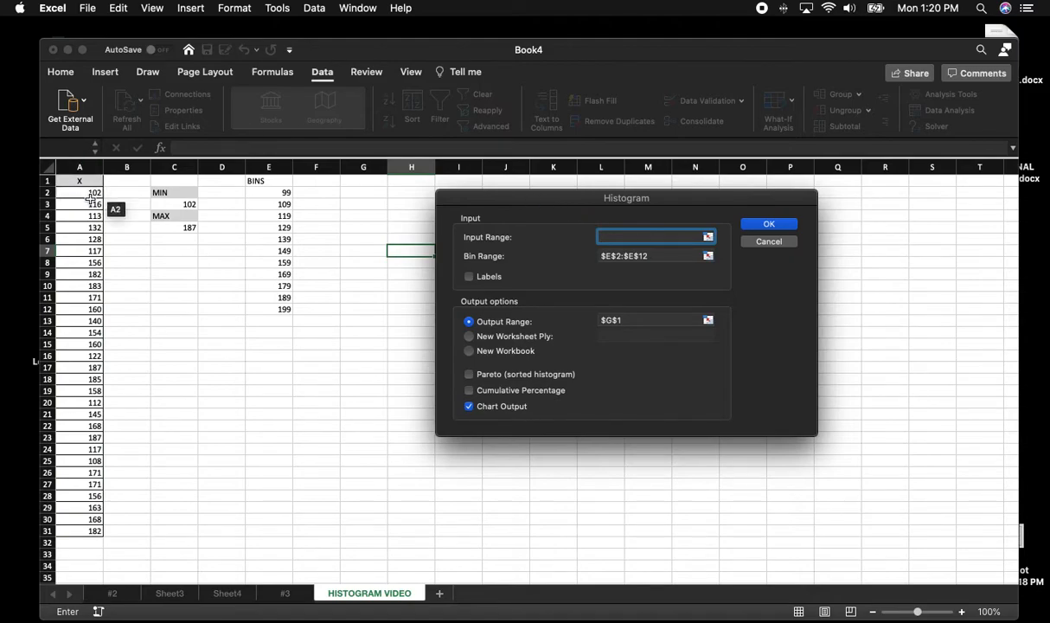
pyautogui.moveTo(65, 437); pyautogui.dragTo(95, 531)
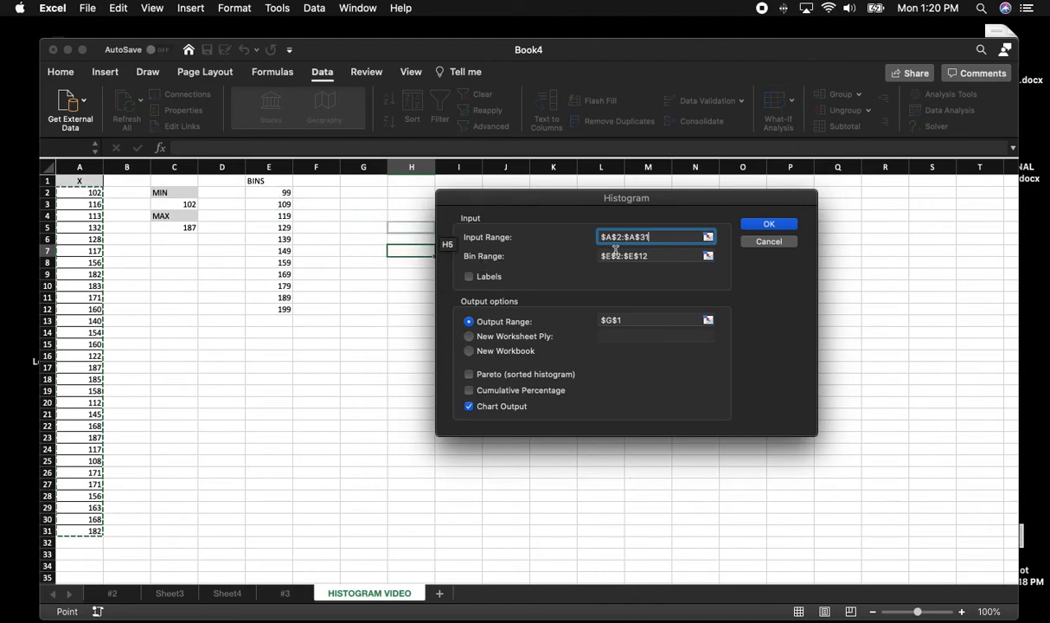
pyautogui.click(662, 257)
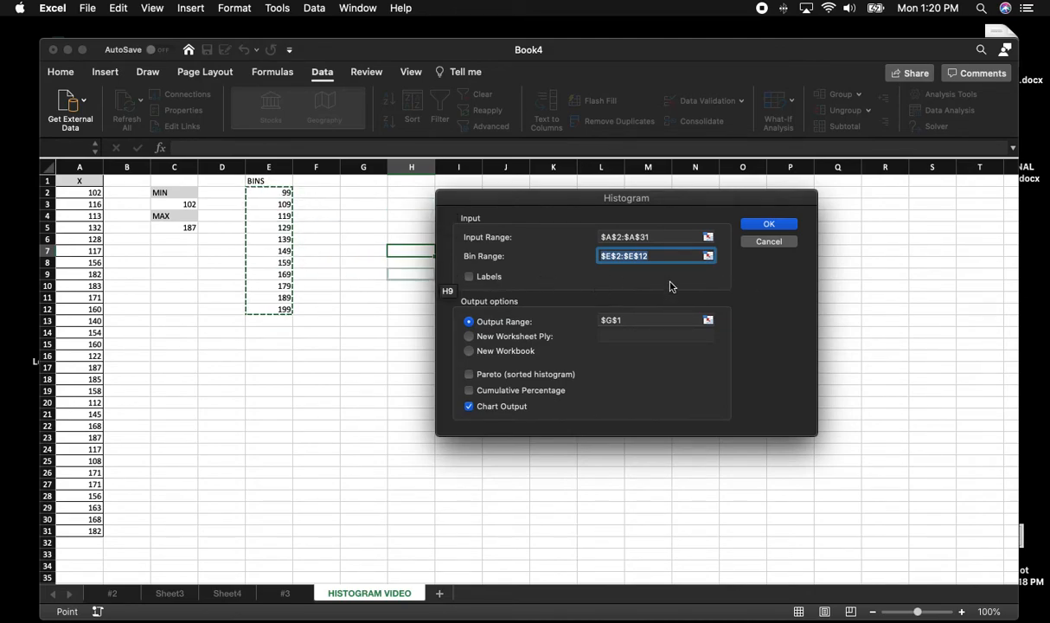
pyautogui.click(635, 321)
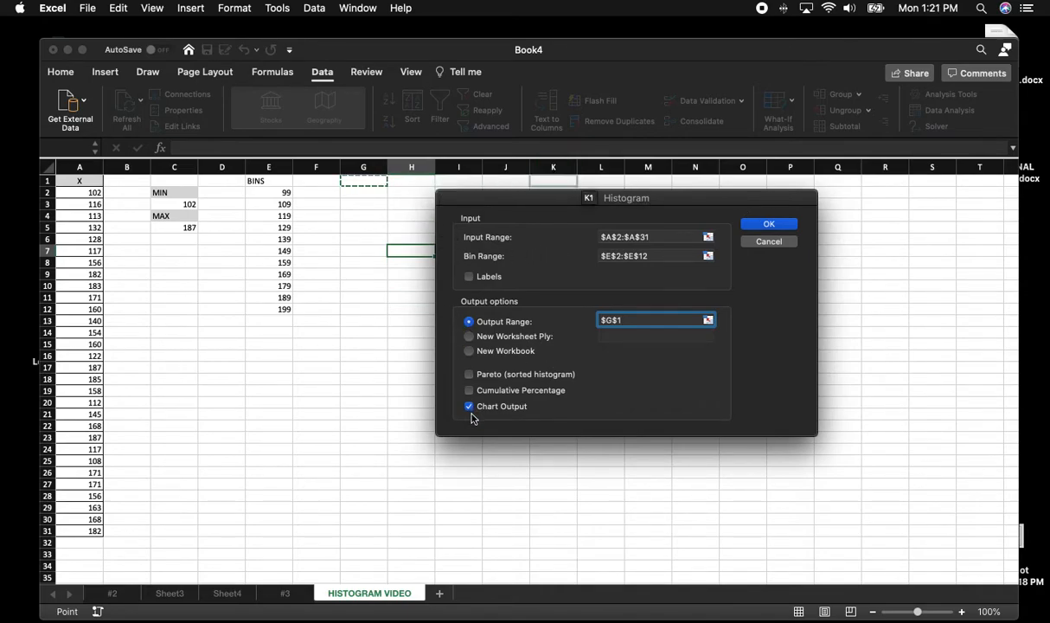
pyautogui.click(765, 227)
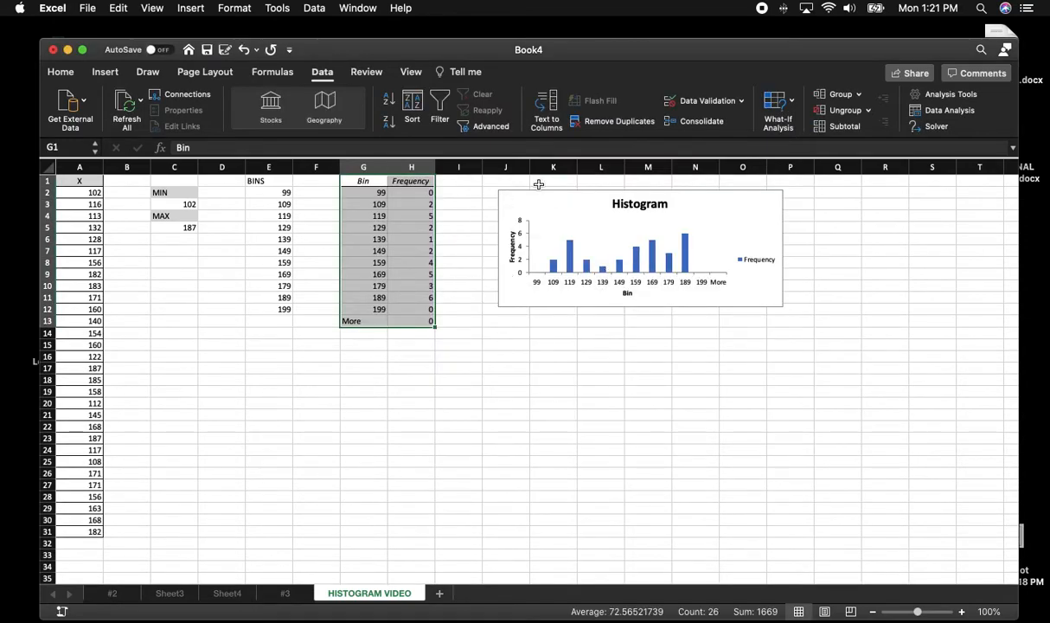
# Step: Relabel the first three bins of the output table in G2:G4 as 90-99, 100-109 and 110-119
pyautogui.click(961, 612)
pyautogui.click(960, 611)
pyautogui.click(961, 612)
pyautogui.click(961, 611)
pyautogui.click(961, 612)
pyautogui.click(960, 611)
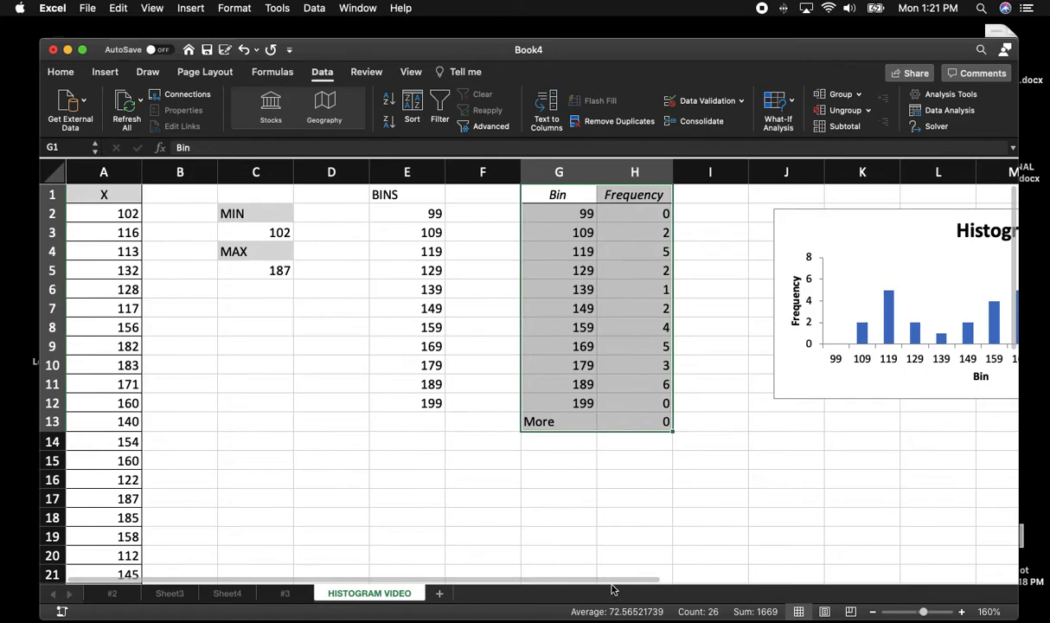
pyautogui.moveTo(614, 579); pyautogui.dragTo(853, 577)
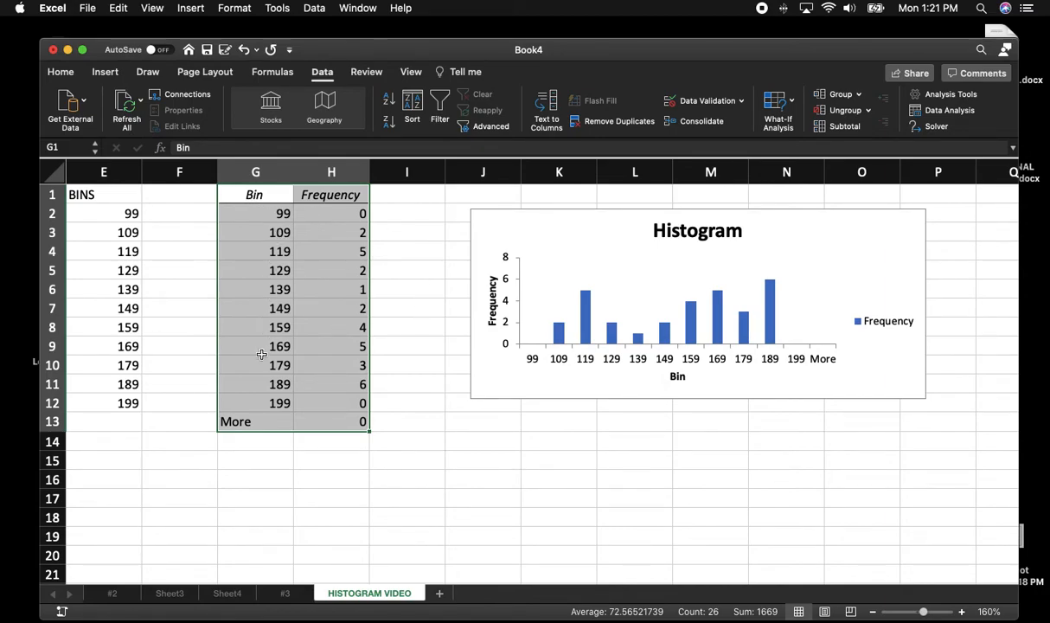
pyautogui.doubleClick(274, 212)
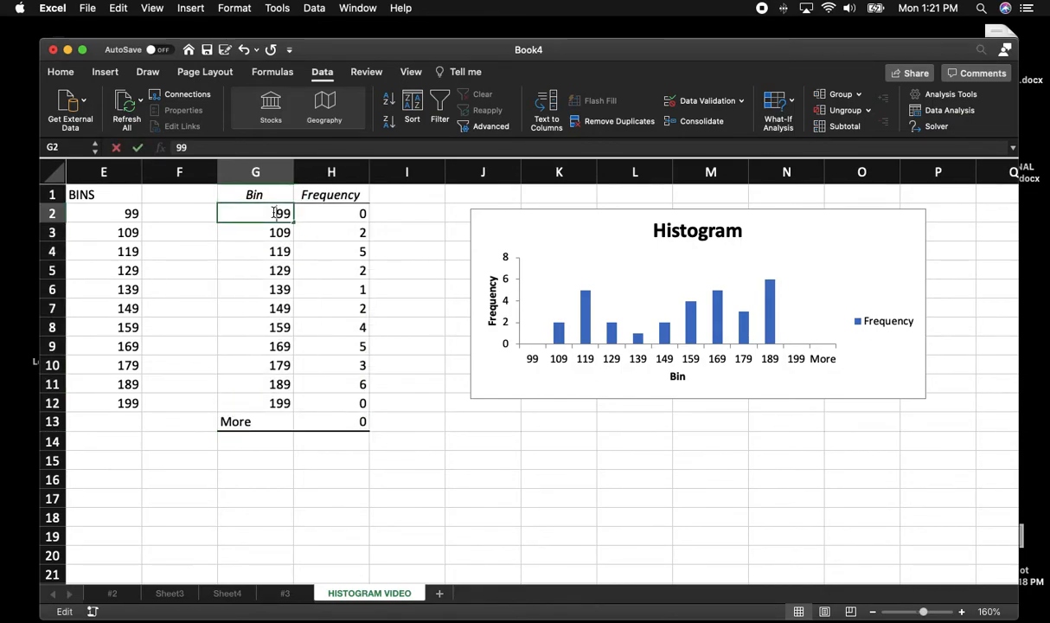
pyautogui.write('90-')
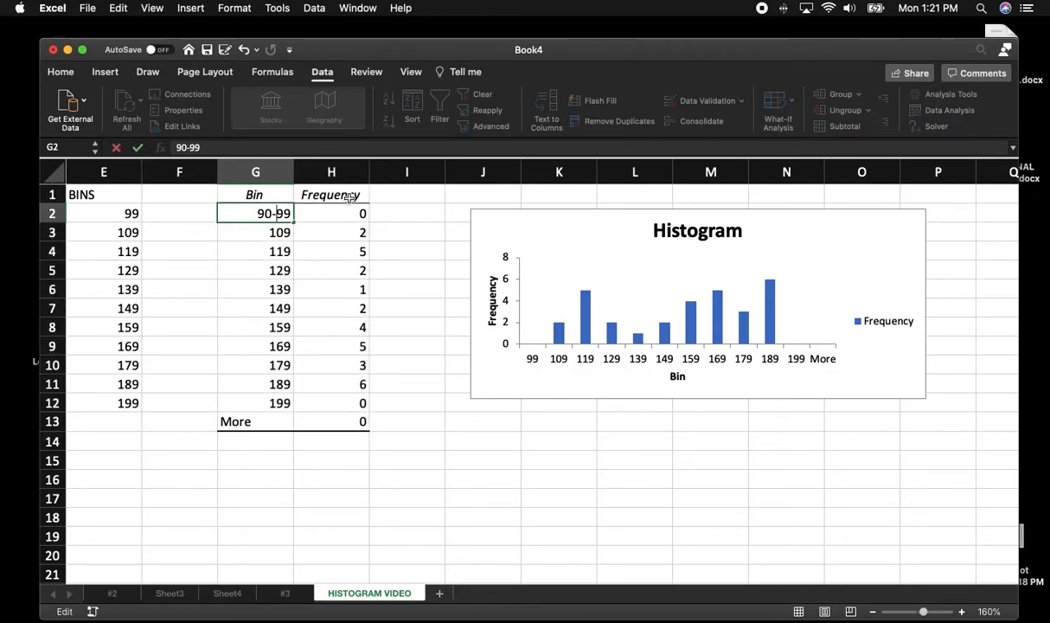
pyautogui.doubleClick(247, 227)
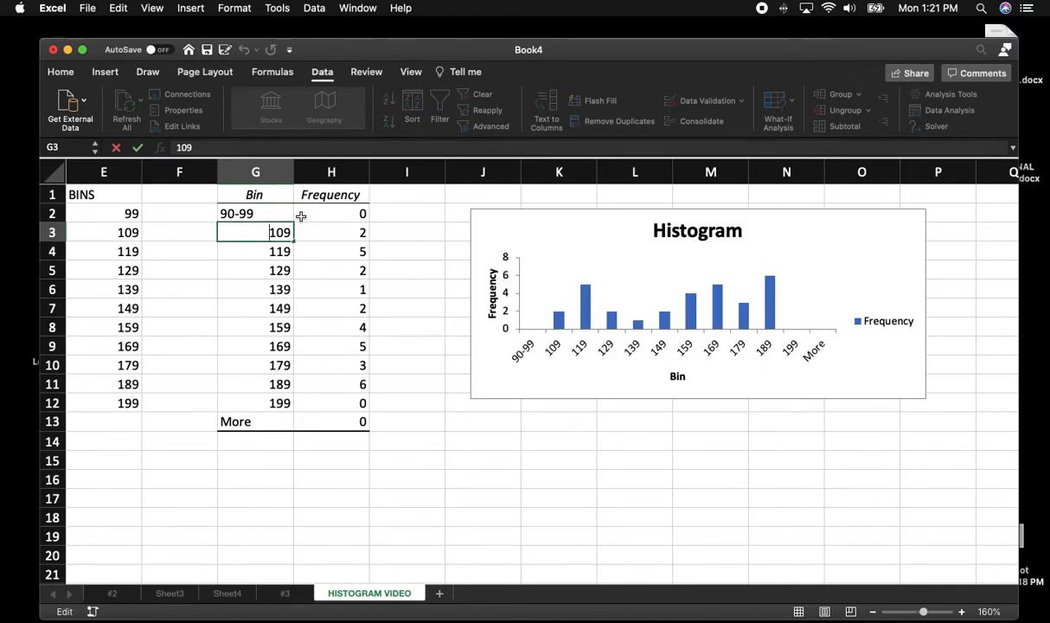
pyautogui.write('100-')
pyautogui.doubleClick(266, 250)
pyautogui.write('110-')
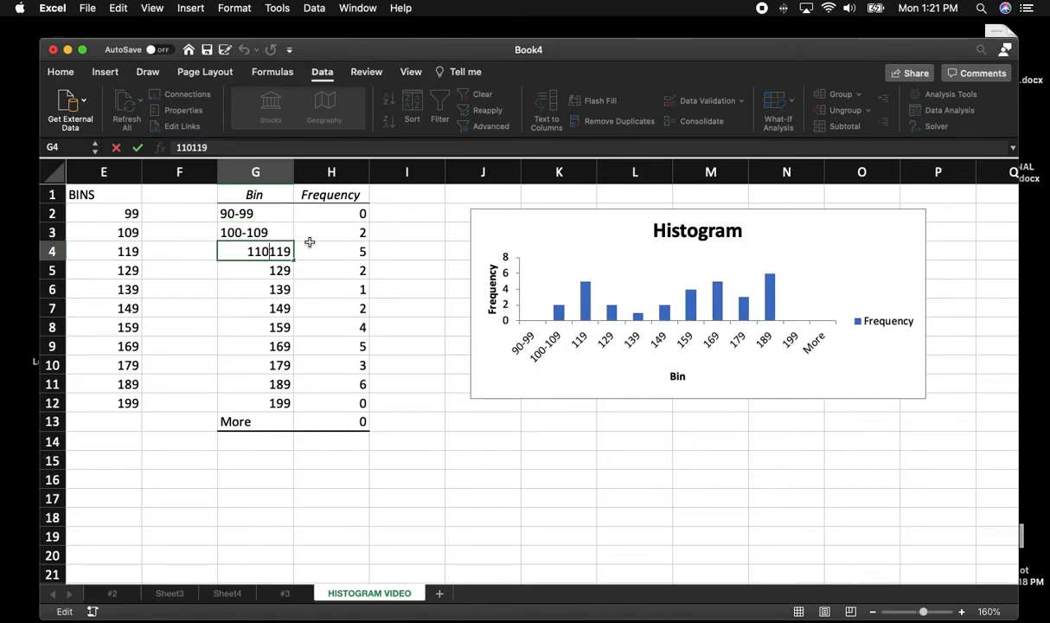
# Step: Relabel the bins in G5:G8 as 120-129, 130-139, 140-149 and 150-159
pyautogui.doubleClick(262, 270)
pyautogui.write('120-')
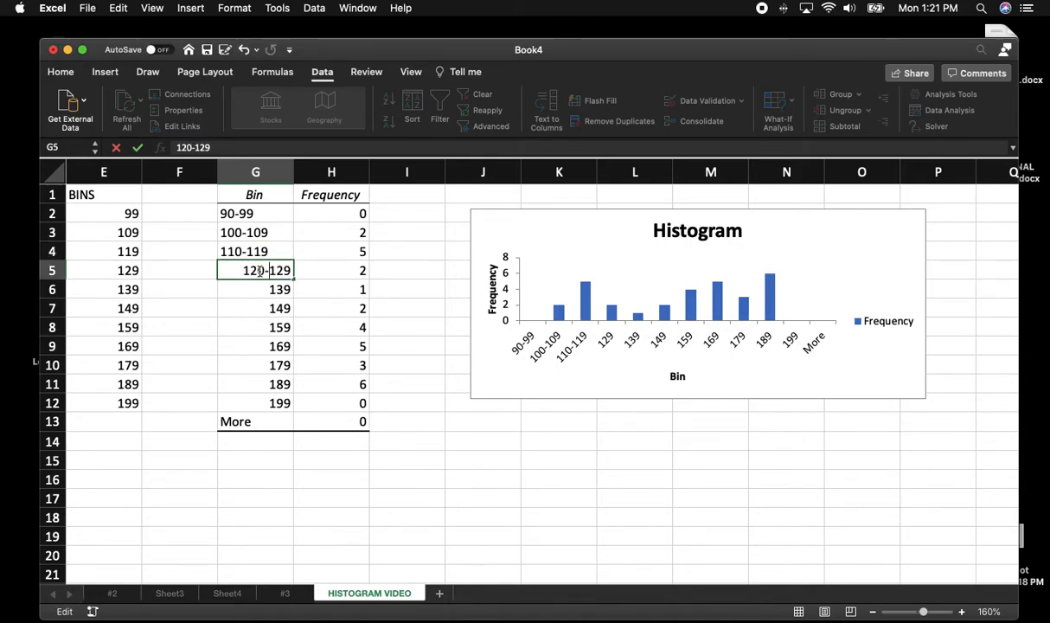
pyautogui.doubleClick(270, 289)
pyautogui.write('130-')
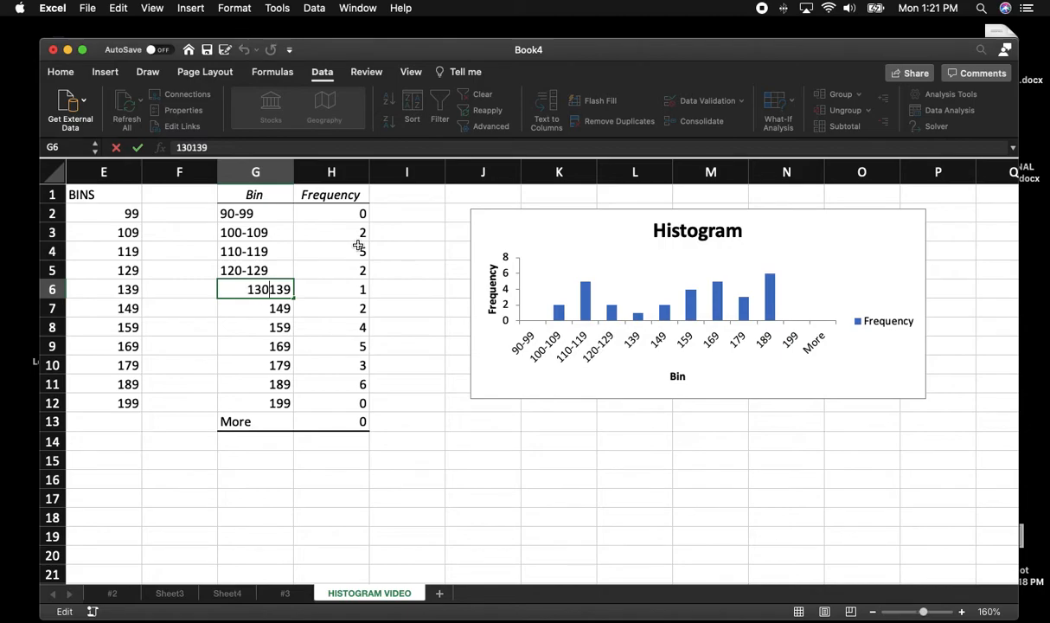
pyautogui.press('Return')
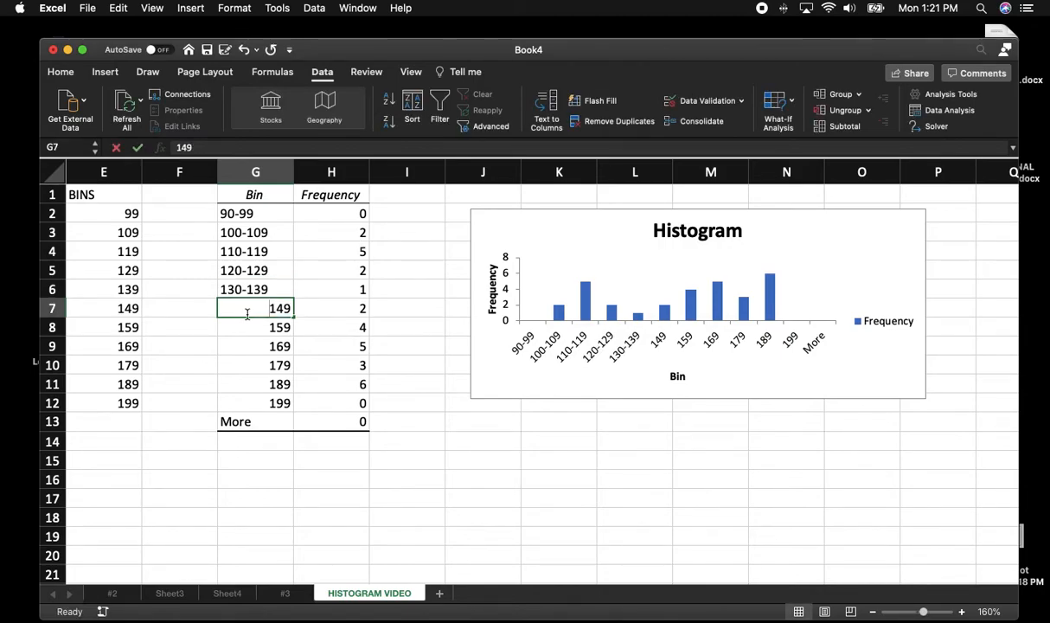
pyautogui.doubleClick(256, 307)
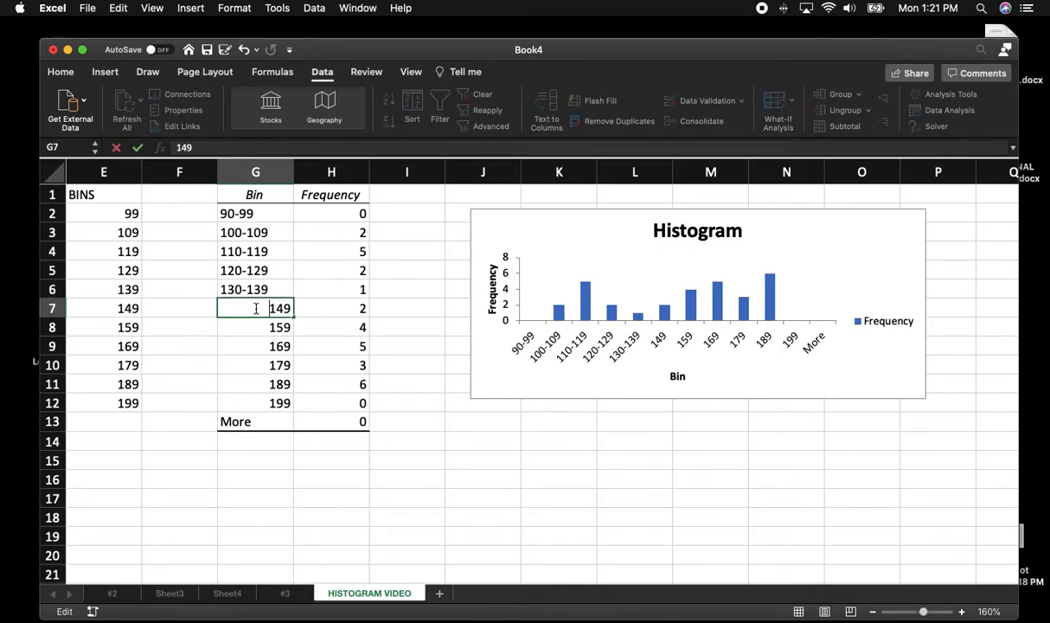
pyautogui.write('140-')
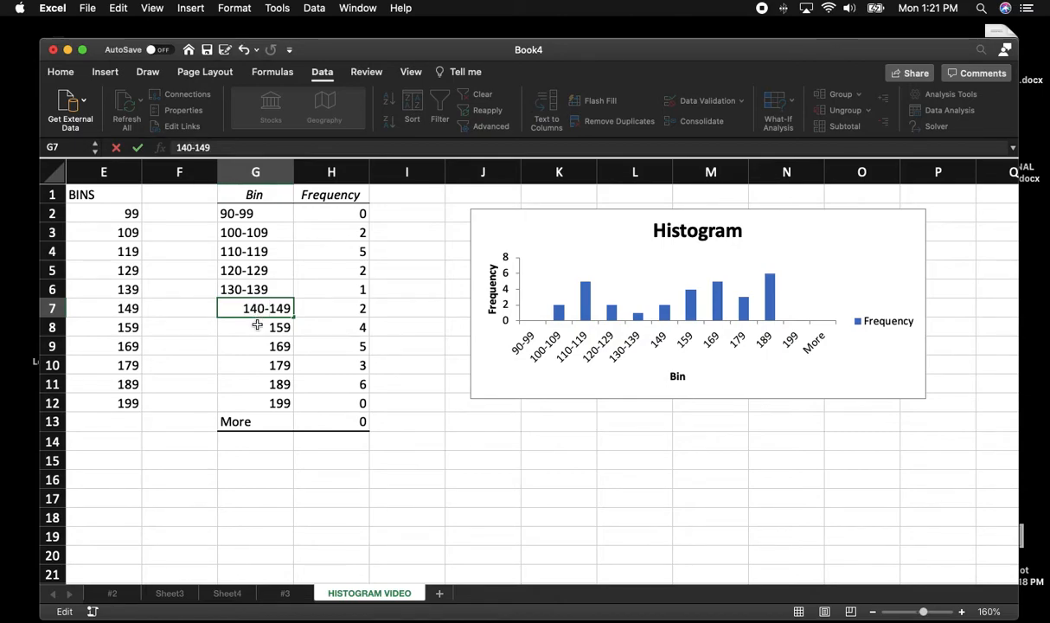
pyautogui.press('Return')
pyautogui.doubleClick(257, 327)
pyautogui.write('150-')
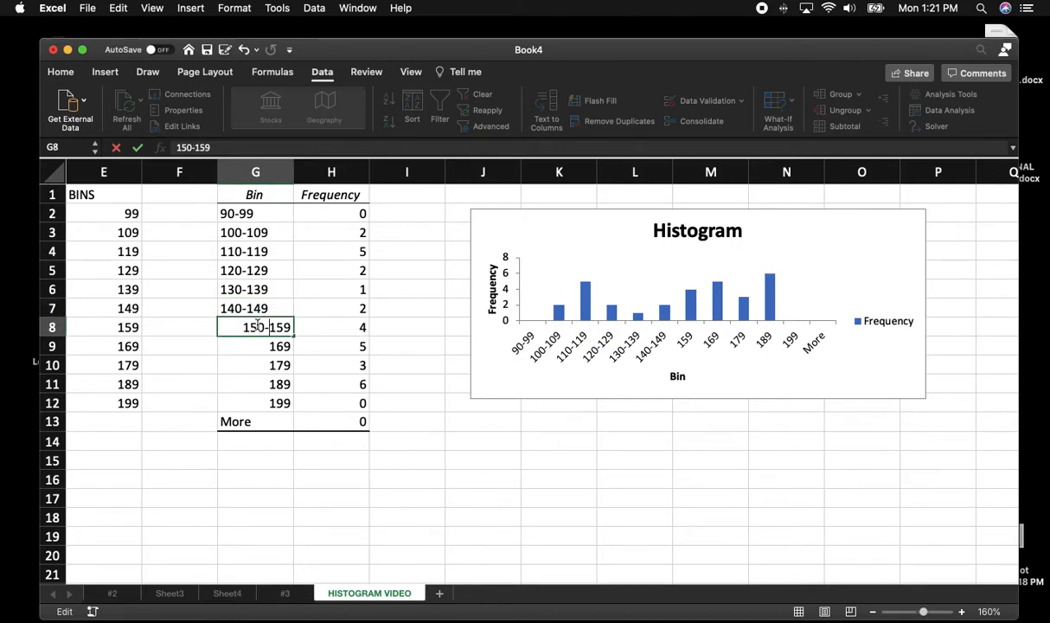
pyautogui.press('Return')
# Step: Relabel the bins in G9:G12 as 160-169, 170-179, 180-189 and 190-199
pyautogui.doubleClick(246, 347)
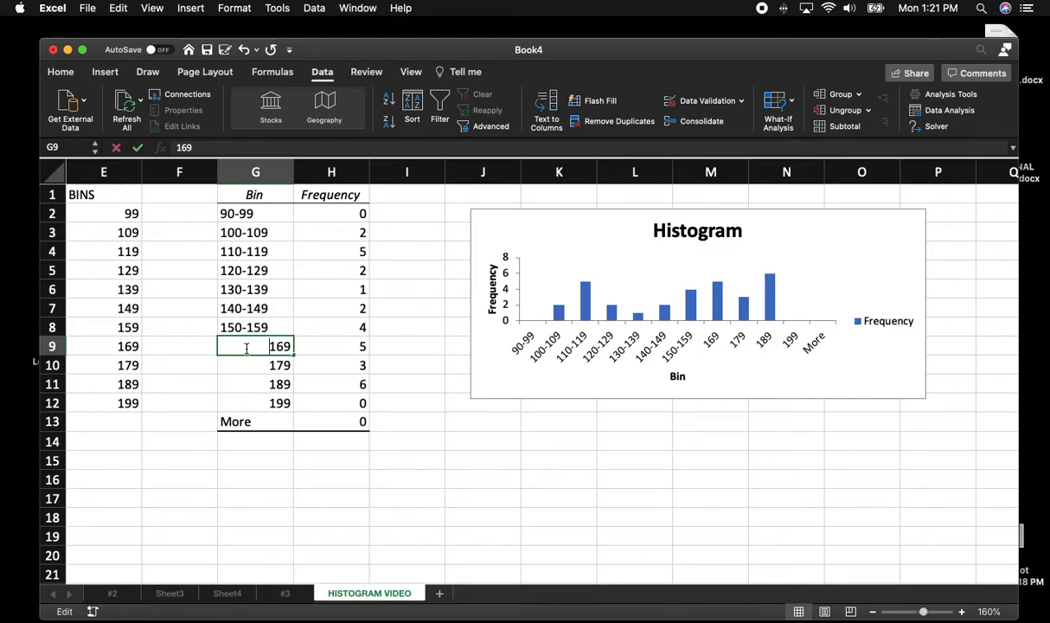
pyautogui.write('160-')
pyautogui.press('Return')
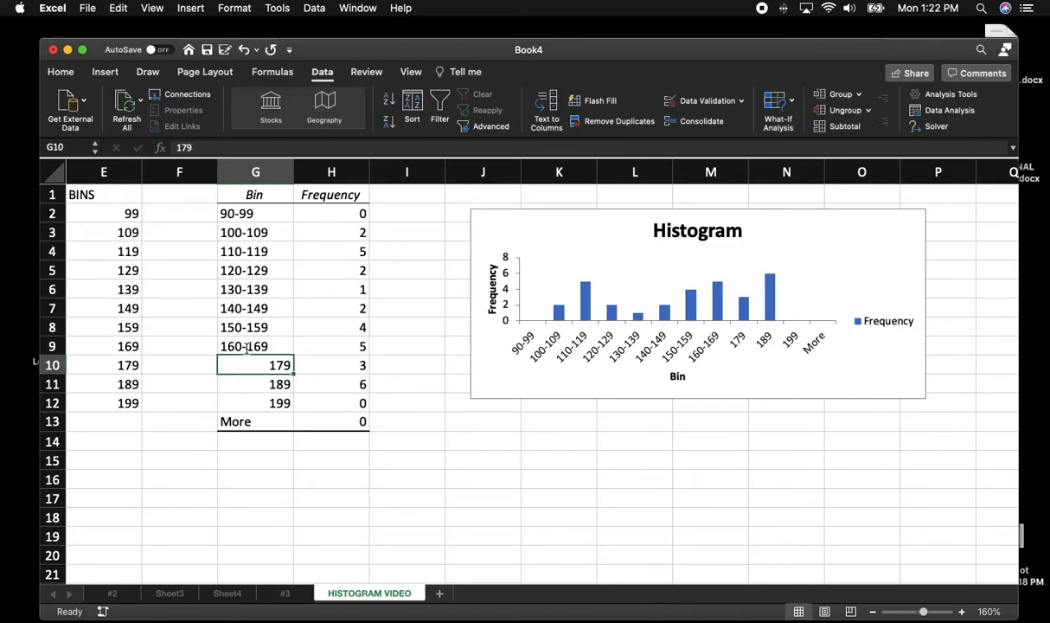
pyautogui.doubleClick(244, 363)
pyautogui.write('170-')
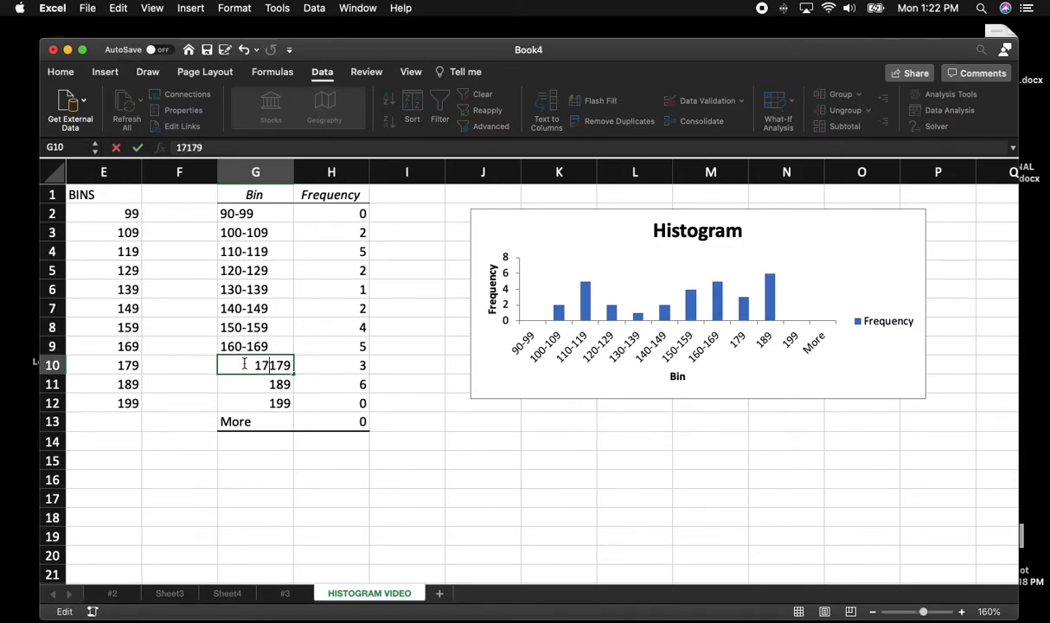
pyautogui.press('Return')
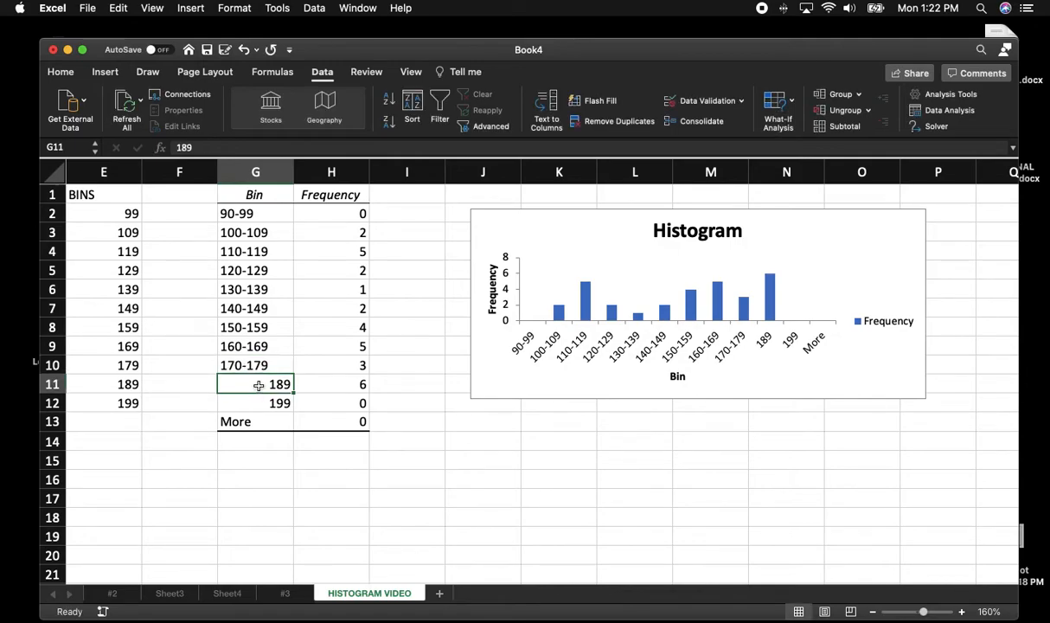
pyautogui.doubleClick(262, 384)
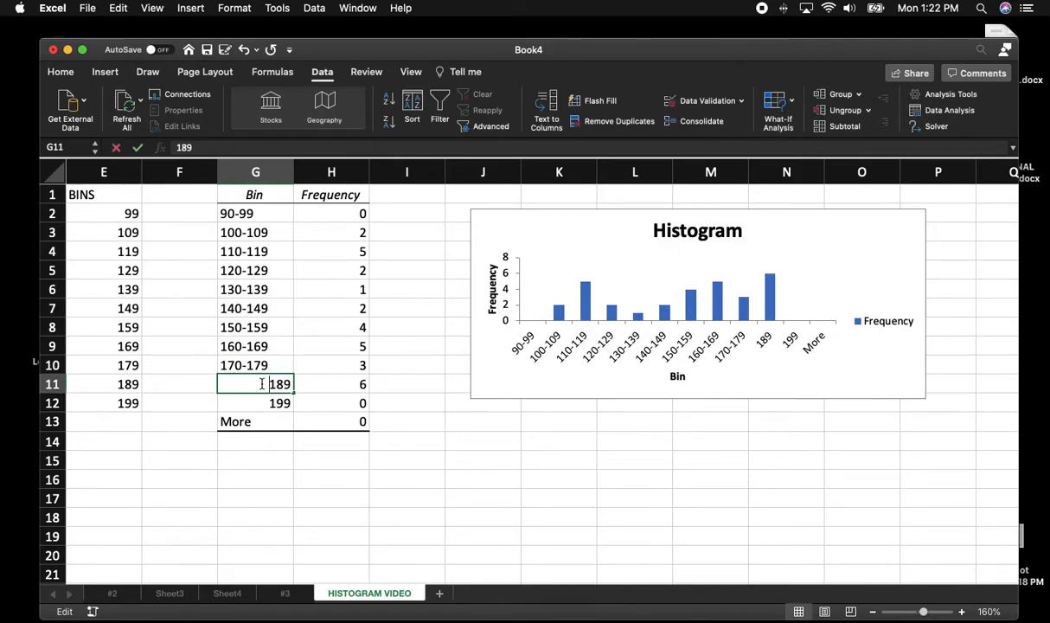
pyautogui.write('180-')
pyautogui.press('Return')
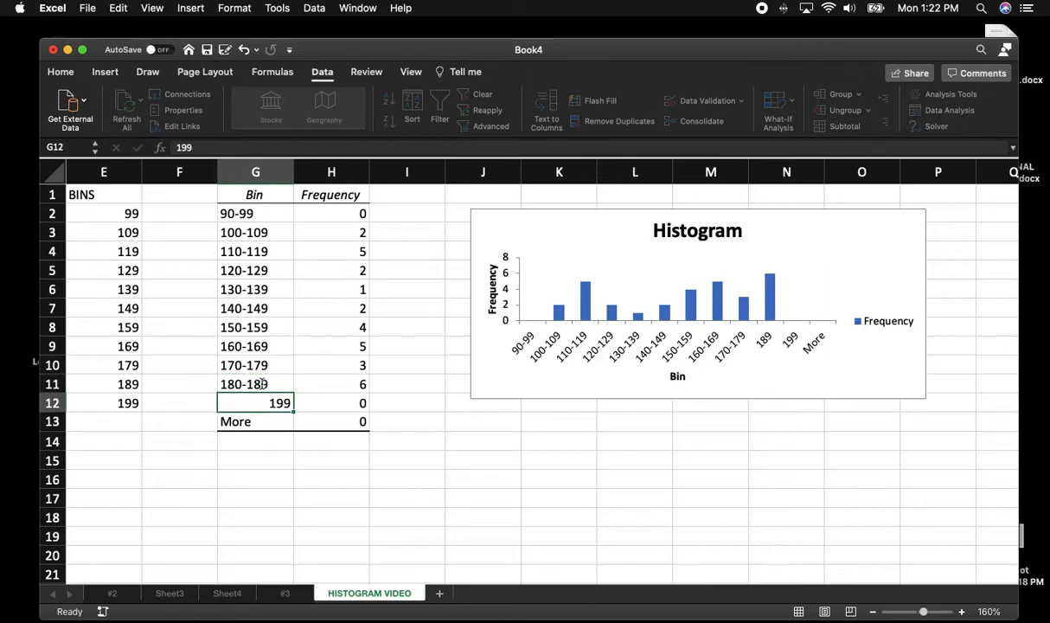
pyautogui.doubleClick(255, 403)
pyautogui.write('190-')
pyautogui.press('Return')
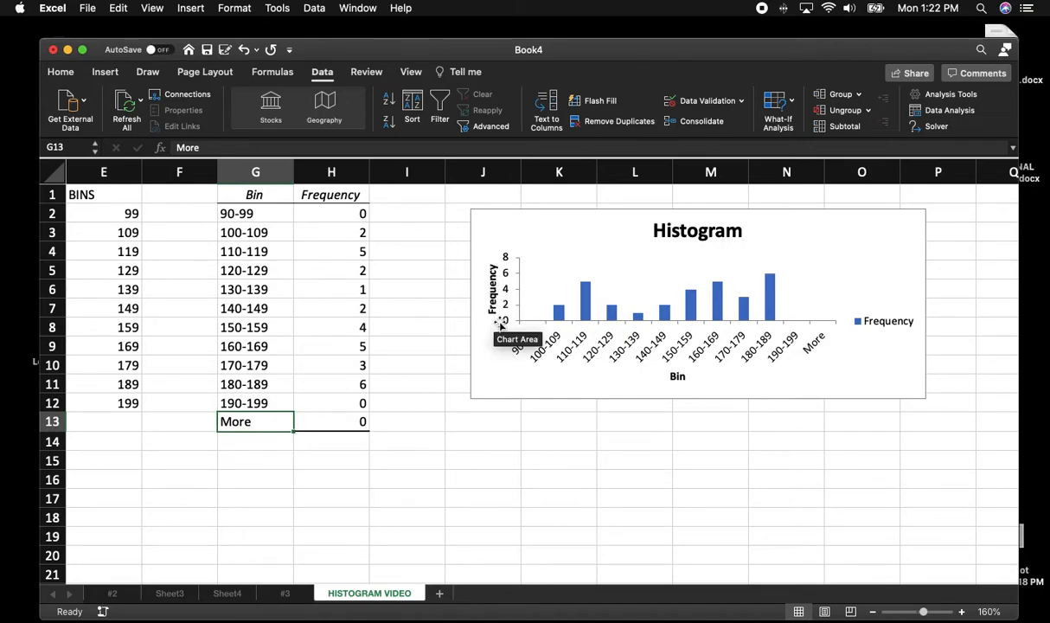
# Step: Delete the Frequency legend from the histogram chart and extend the chart's lower edge to about row 14
pyautogui.click(879, 322)
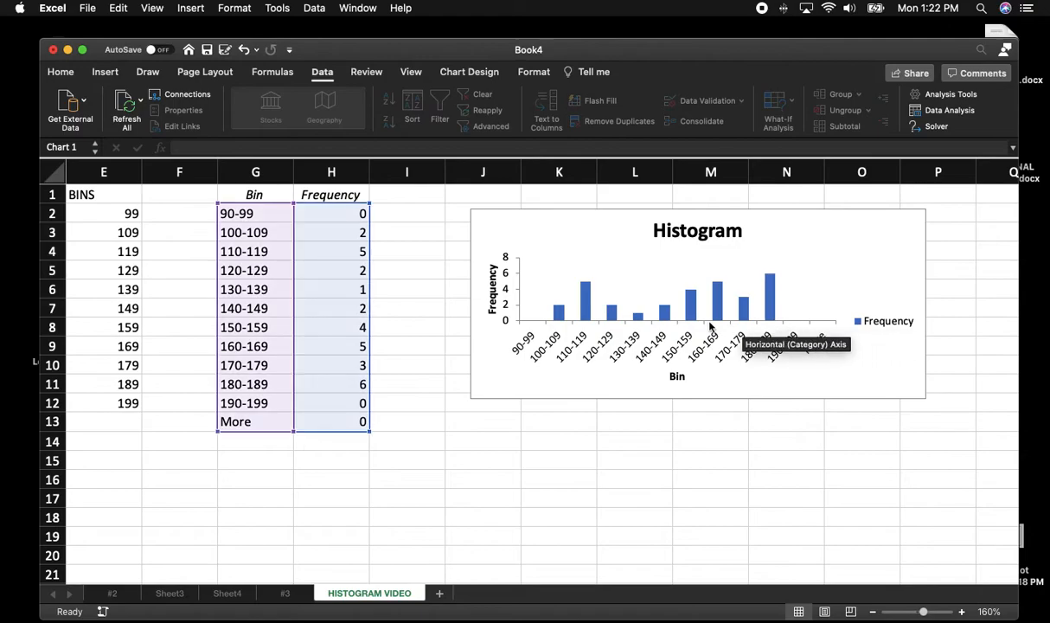
pyautogui.press('Delete')
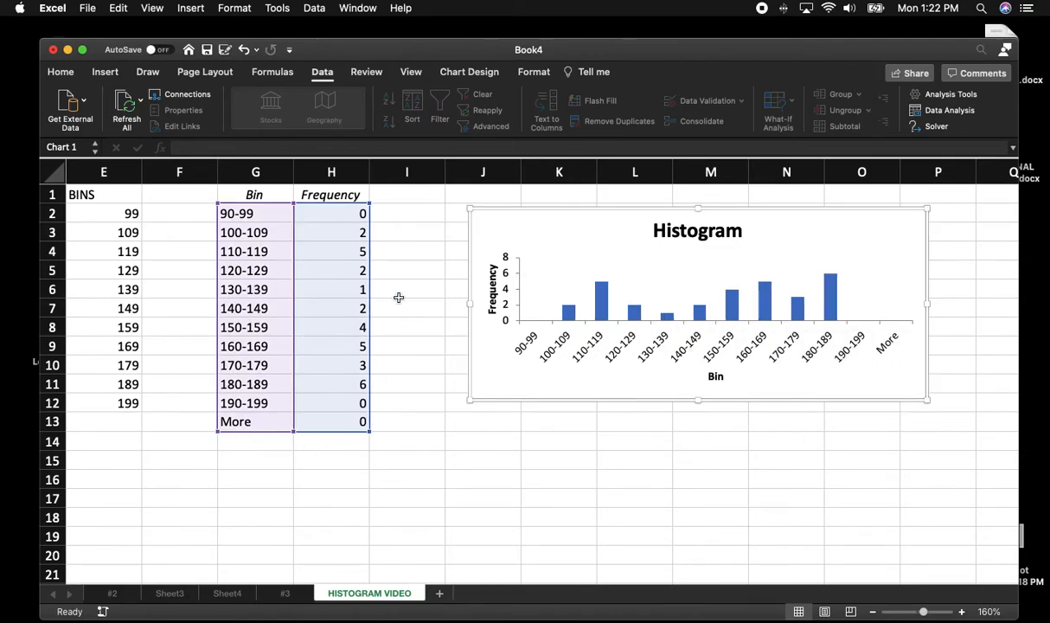
pyautogui.moveTo(700, 403); pyautogui.dragTo(701, 443)
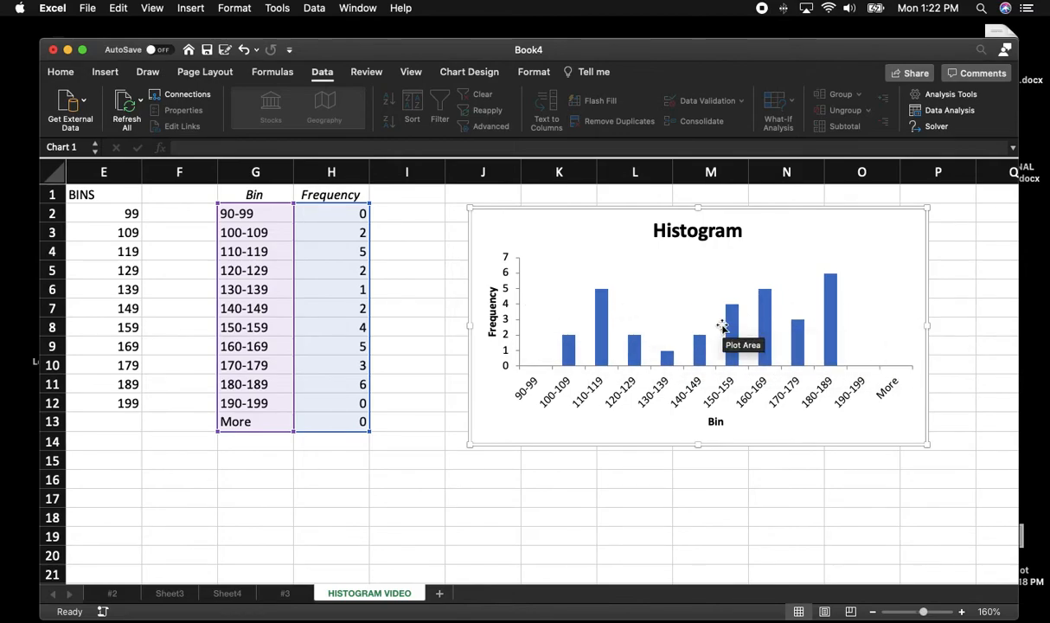
# Step: Add major gridlines to the vertical Frequency axis of the histogram
pyautogui.click(510, 297)
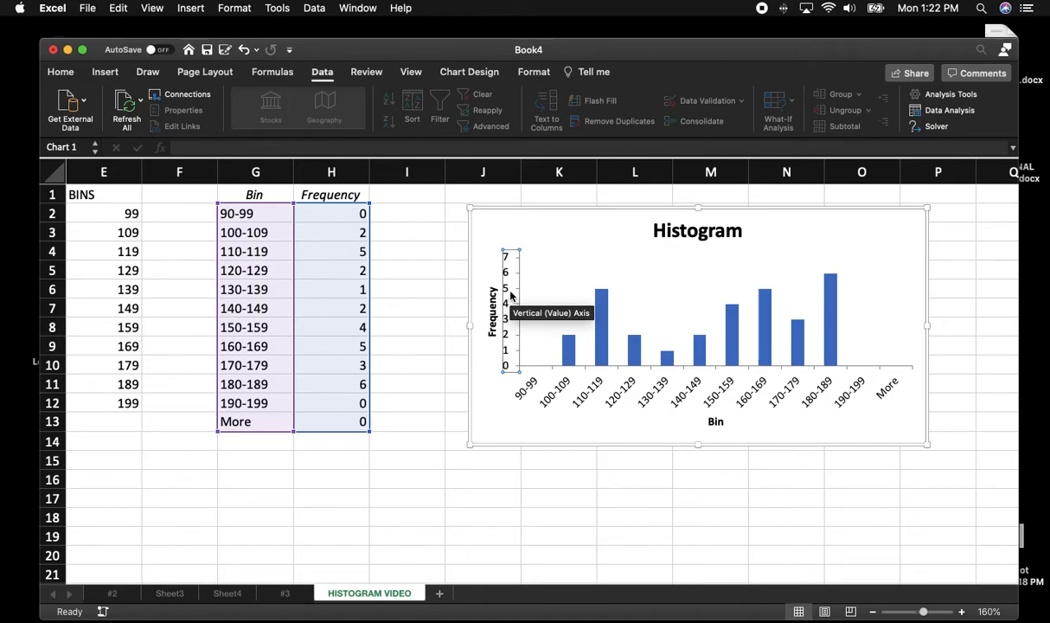
pyautogui.rightClick(508, 295)
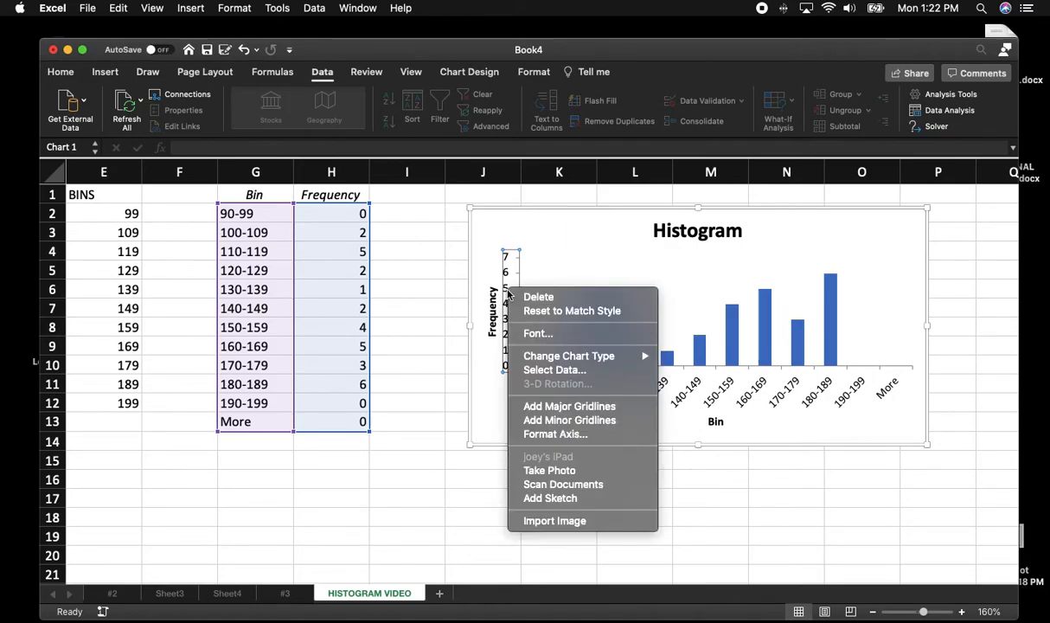
pyautogui.click(567, 410)
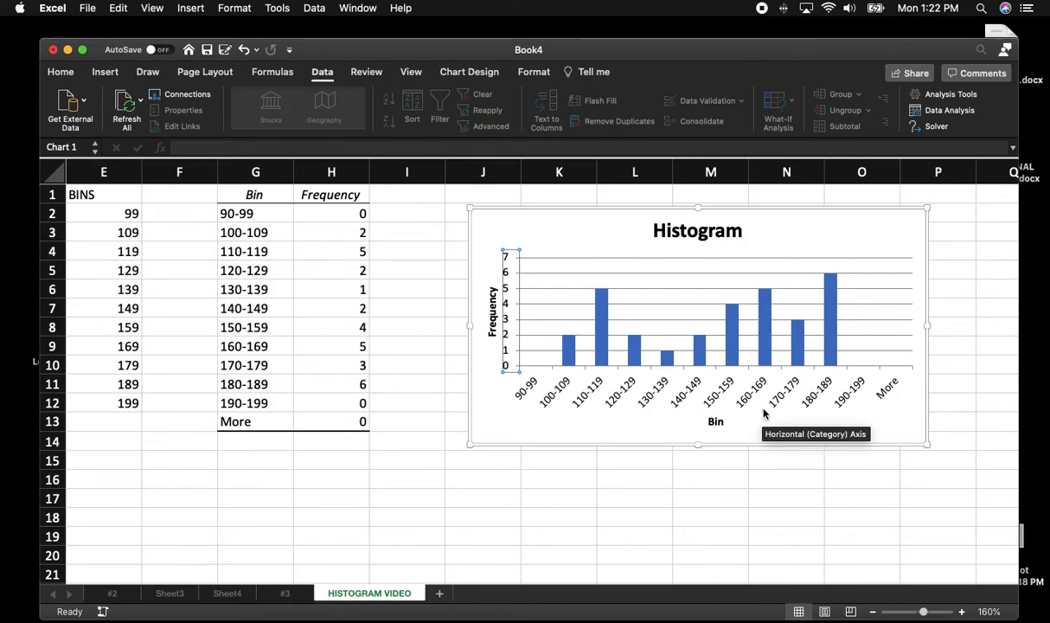
pyautogui.click(793, 372)
pyautogui.click(787, 373)
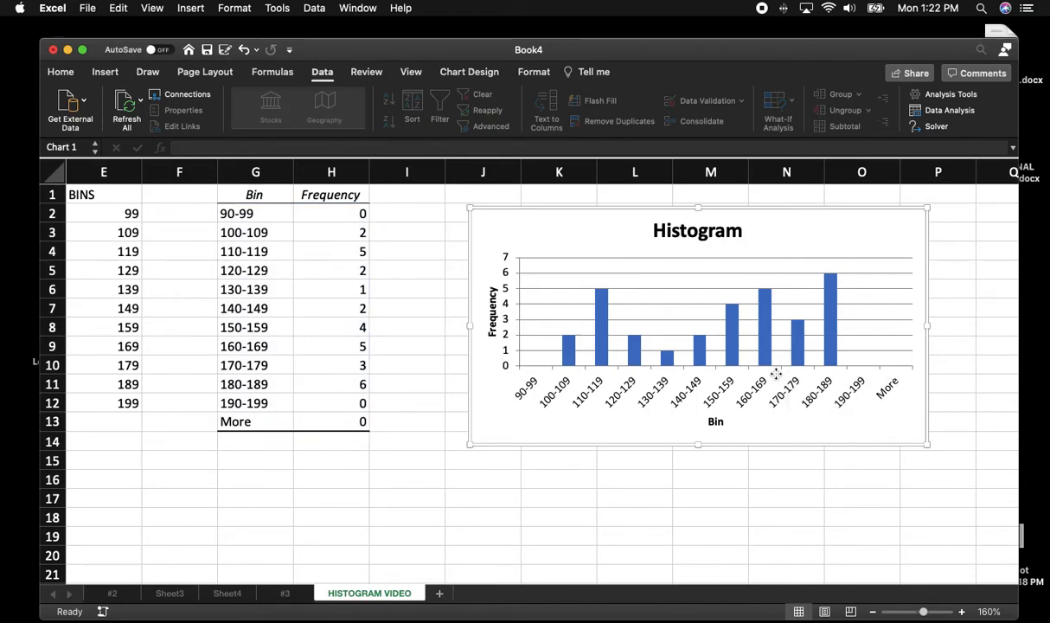
pyautogui.rightClick(778, 373)
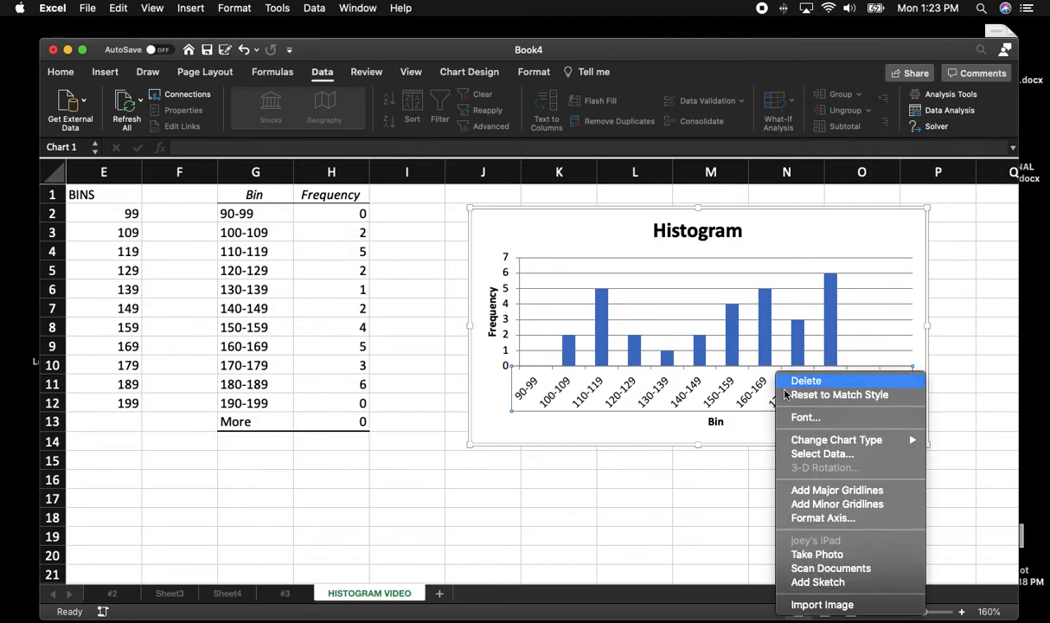
pyautogui.click(821, 518)
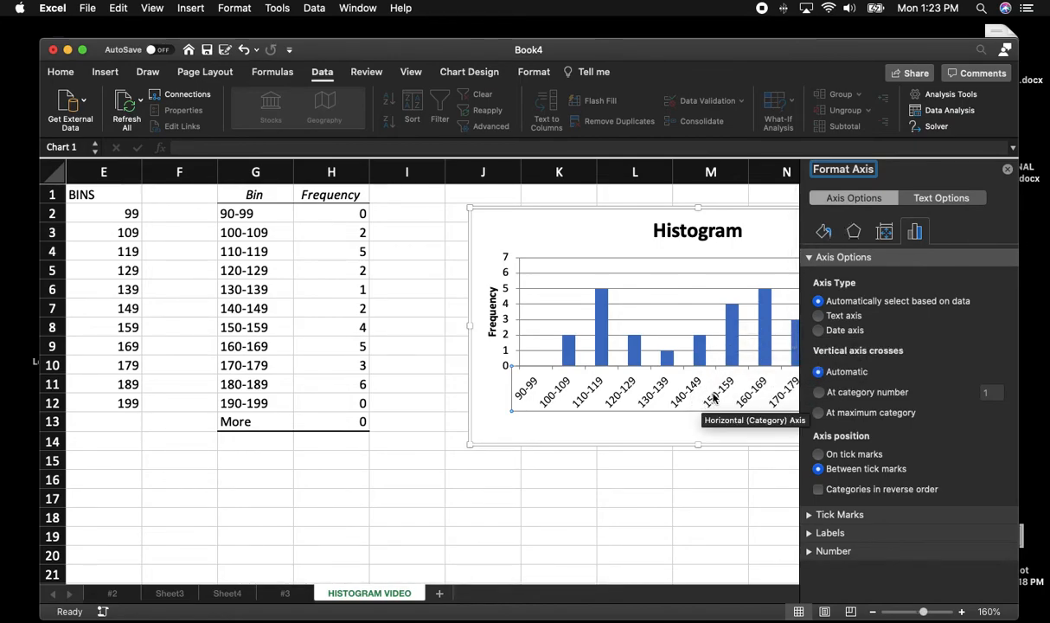
pyautogui.click(1008, 170)
# Step: Set the gap width of the histogram's Frequency data series to 0%
pyautogui.click(770, 336)
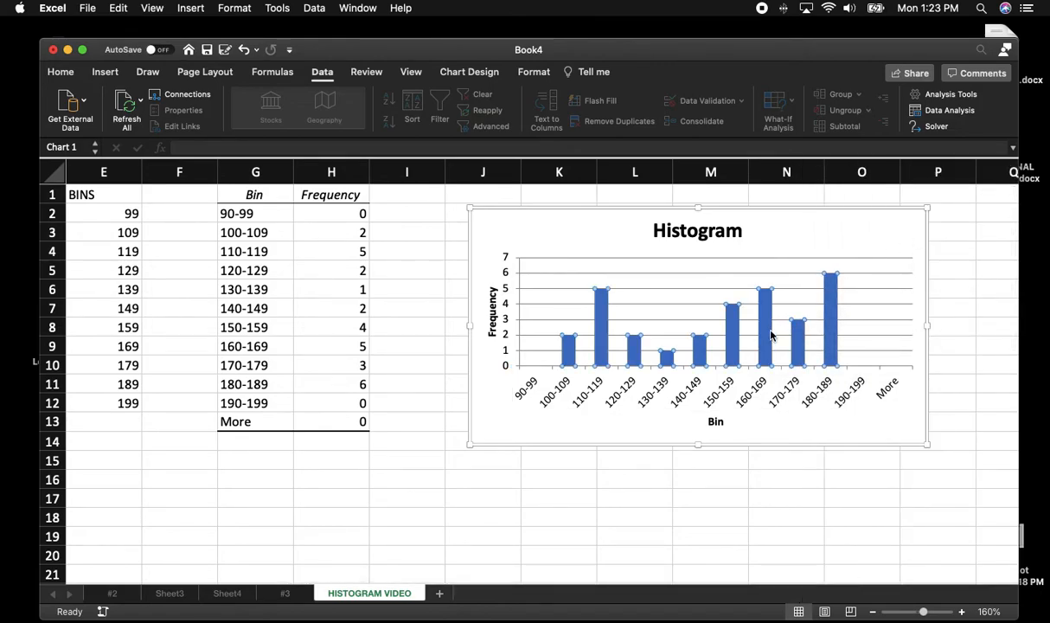
pyautogui.rightClick(771, 336)
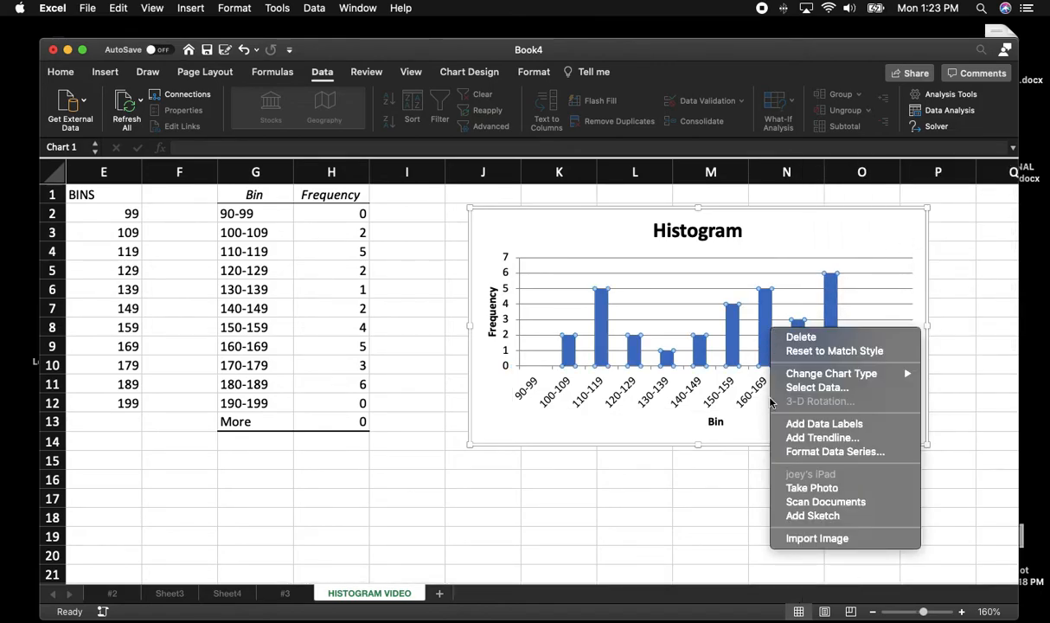
pyautogui.click(823, 453)
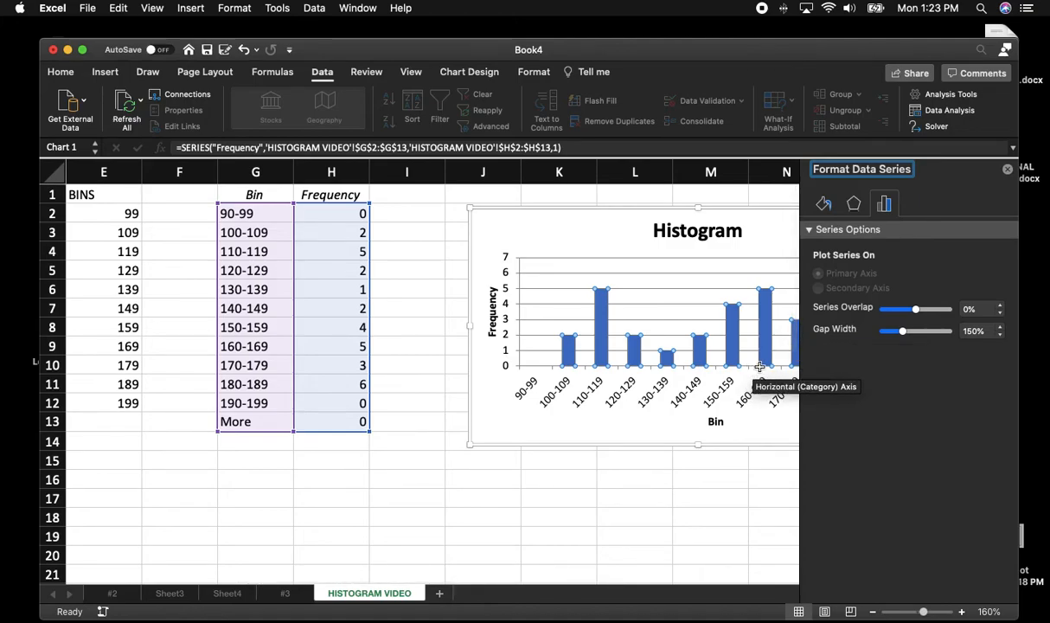
pyautogui.click(978, 332)
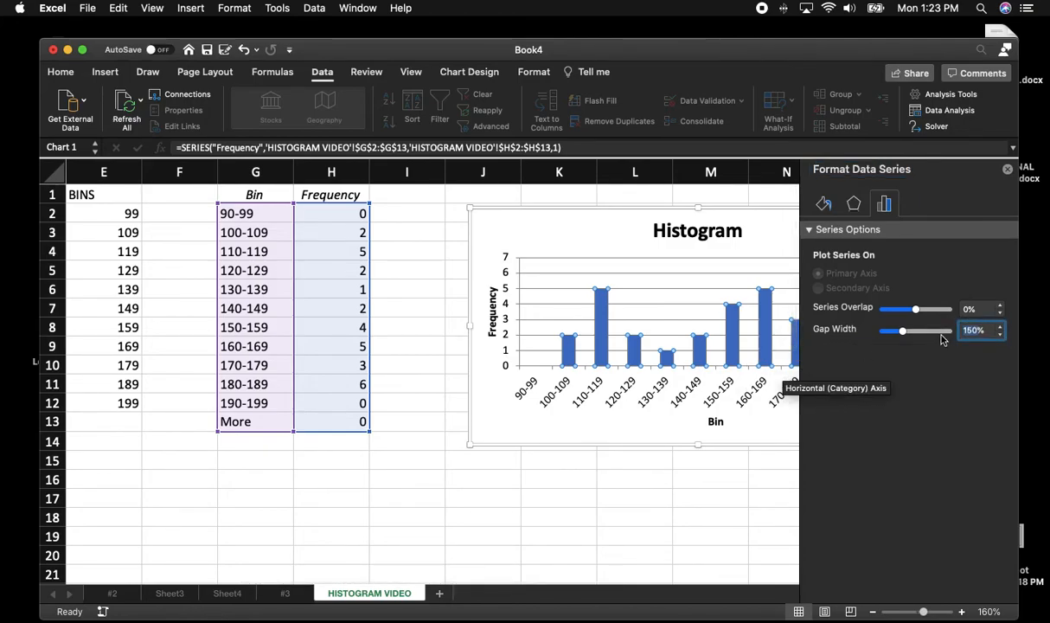
pyautogui.write('0')
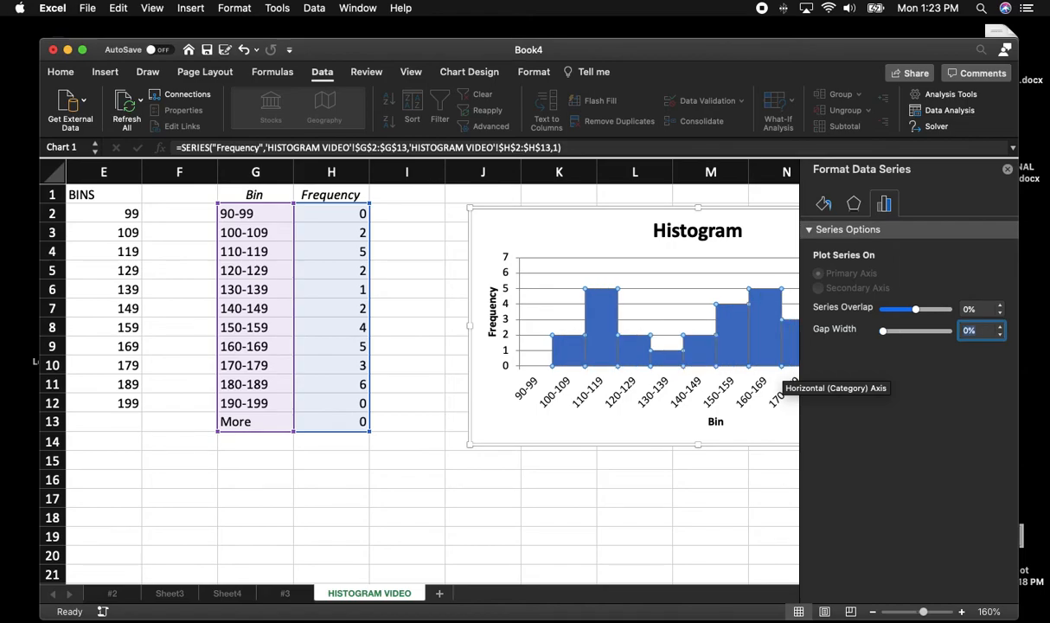
# Step: Give the histogram's chart area a solid line border in white
pyautogui.click(647, 433)
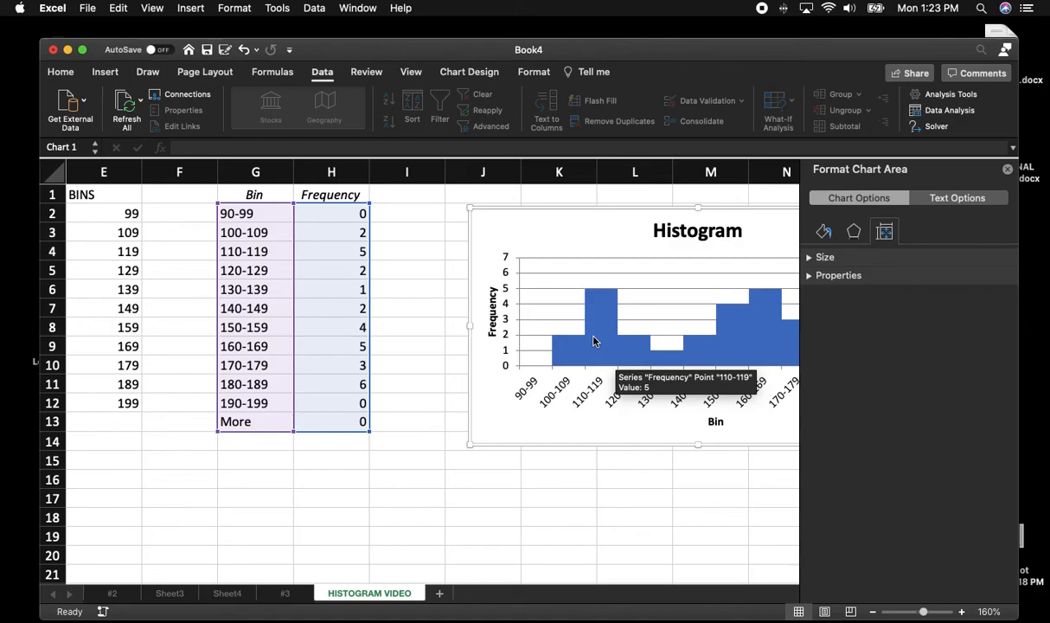
pyautogui.click(824, 232)
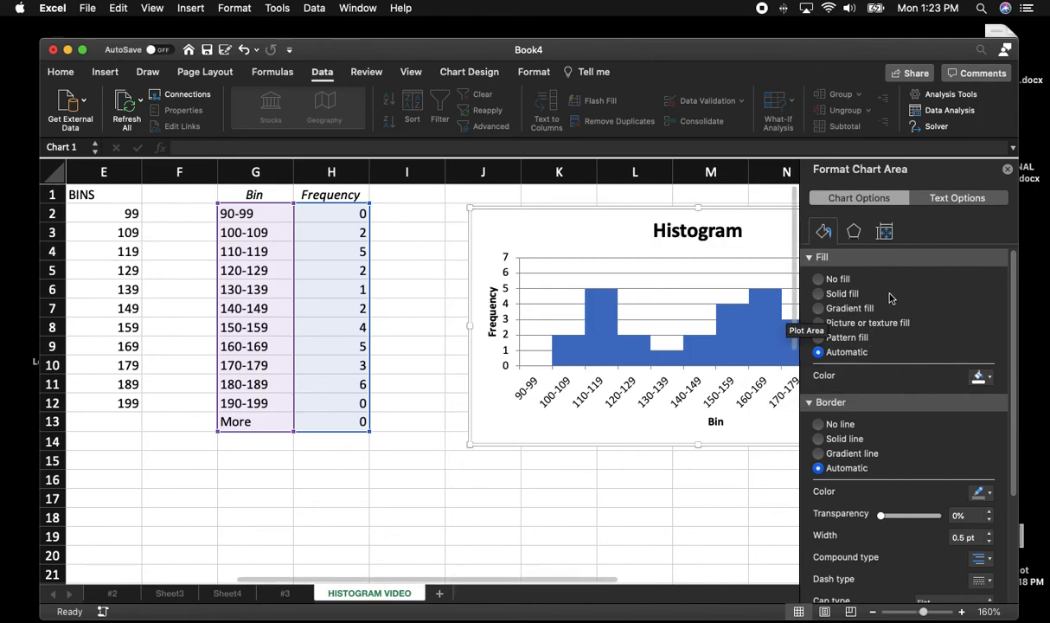
pyautogui.click(818, 440)
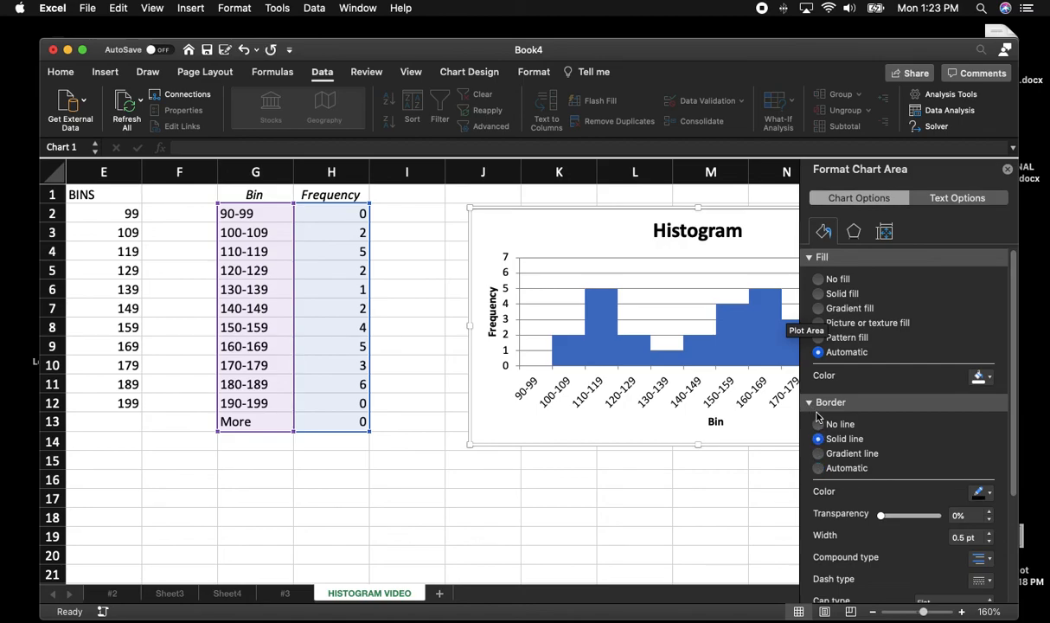
pyautogui.click(980, 493)
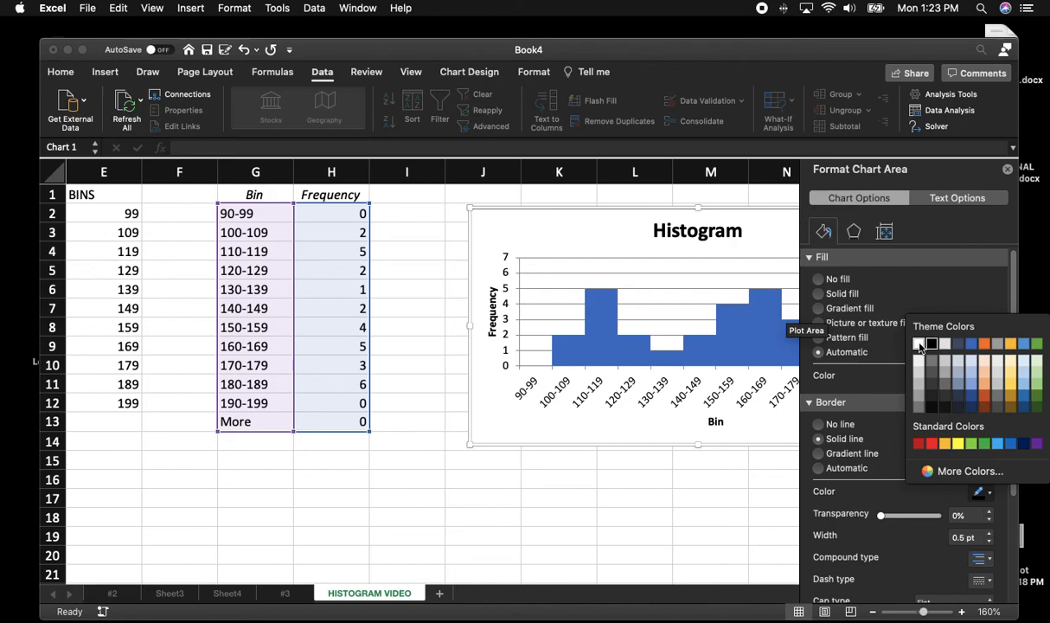
pyautogui.click(918, 344)
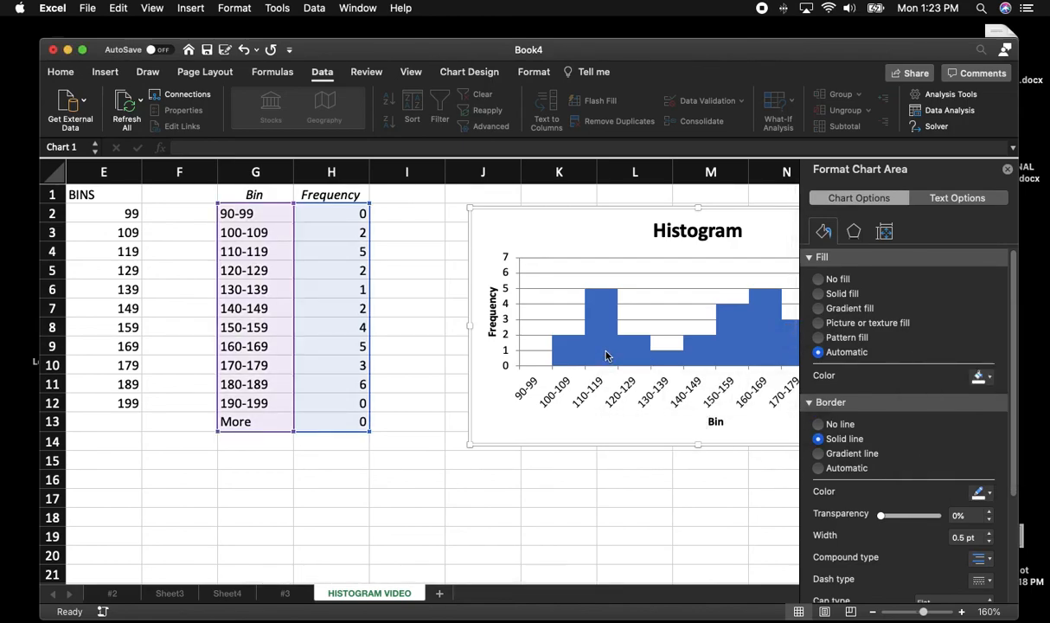
# Step: Outline the histogram's Frequency bars with a solid white border and close the formatting pane
pyautogui.click(688, 356)
pyautogui.click(835, 442)
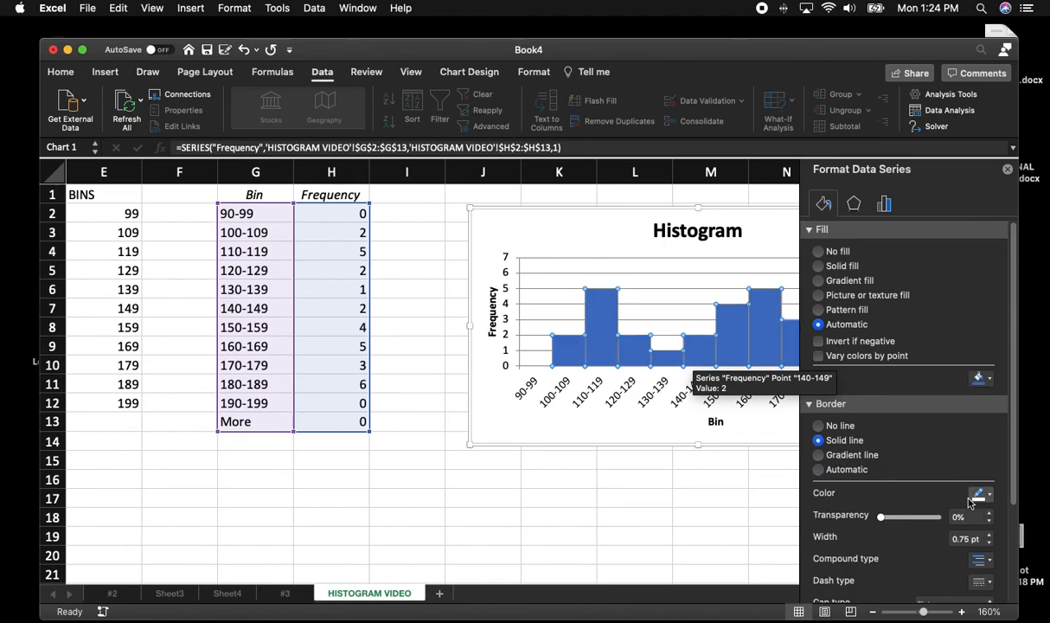
pyautogui.click(628, 429)
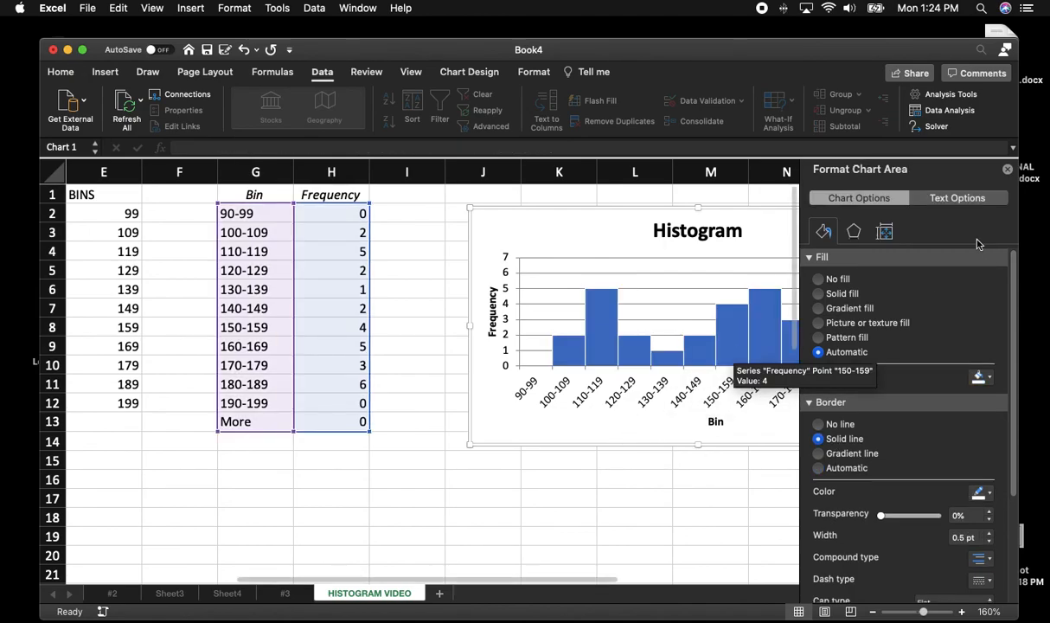
pyautogui.click(1007, 170)
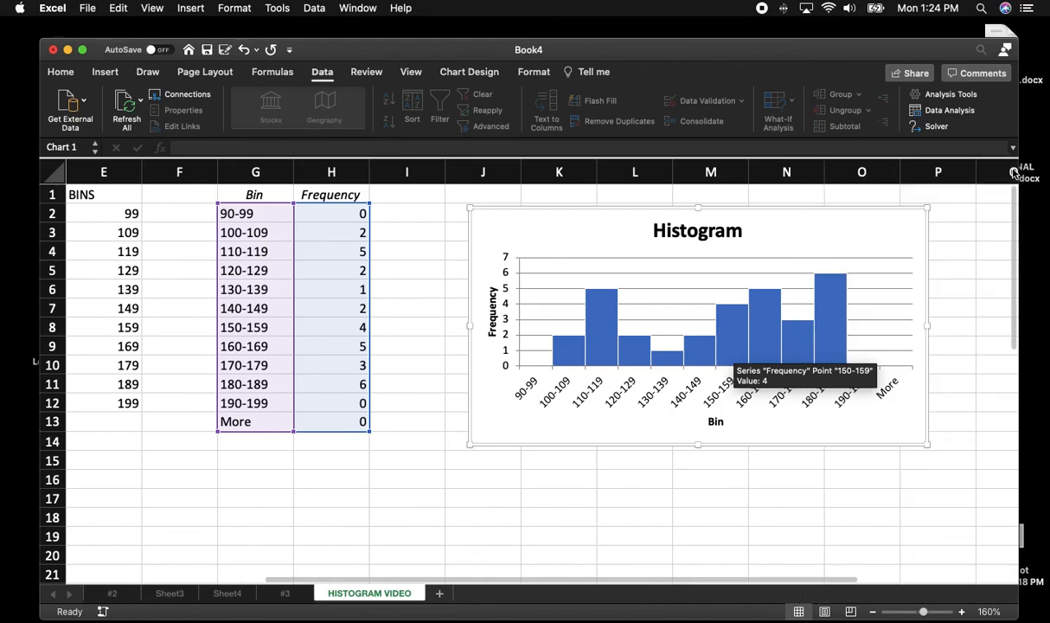
# Step: Expand the workbook window to full screen and examine the formatted histogram up close
pyautogui.click(83, 50)
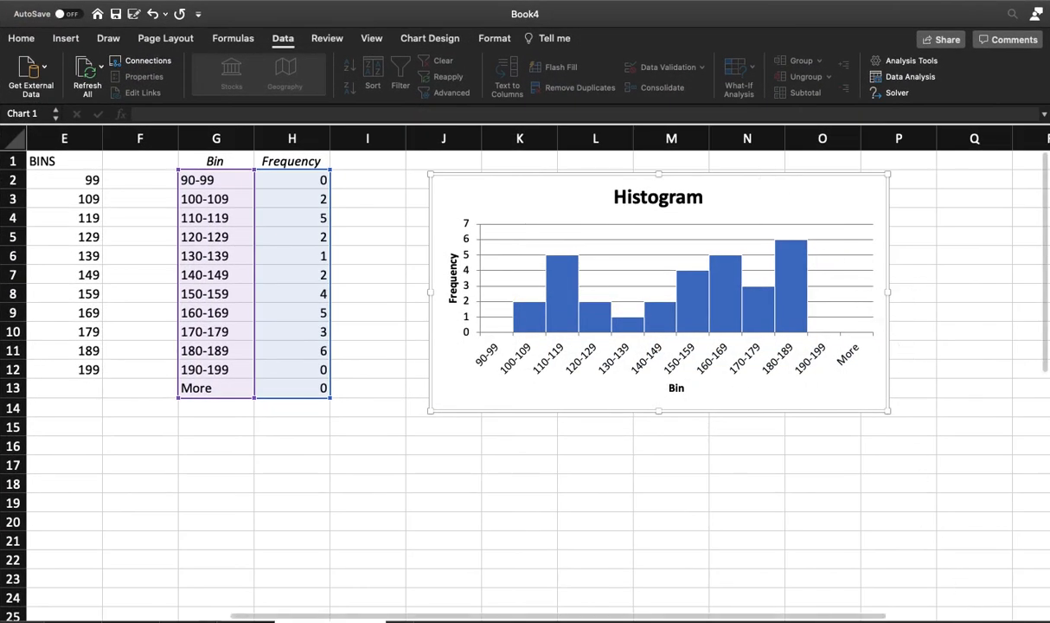
pyautogui.scroll(5, 525, 372)
pyautogui.hscroll(5, 525, 372)
pyautogui.scroll(-4, 524, 372)
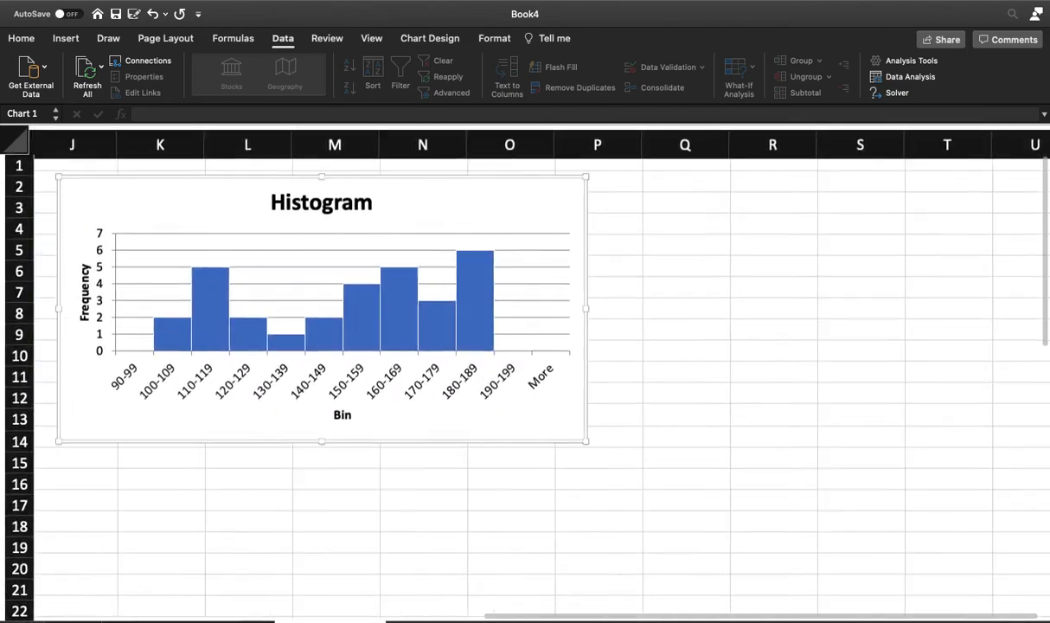